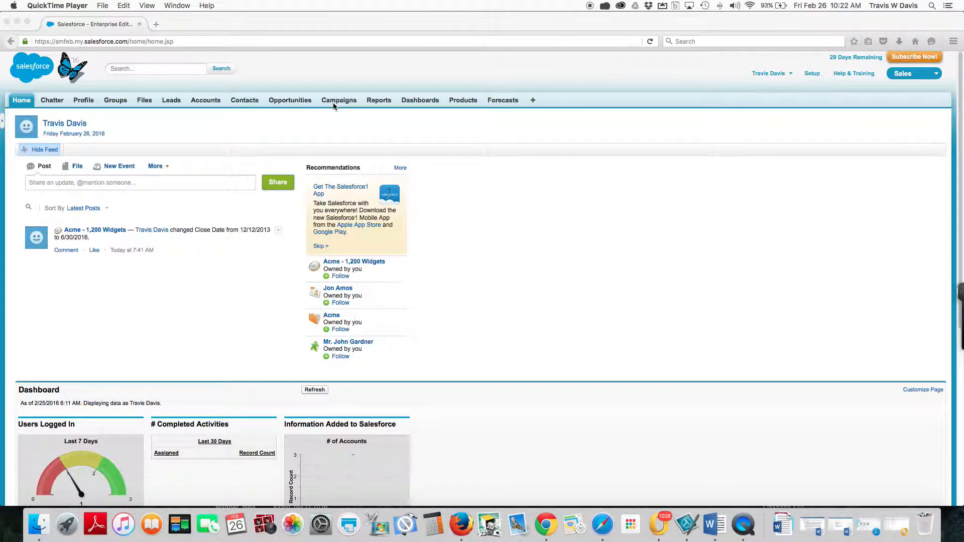
# Open the Acme - 1,200 Widgets opportunity and start a new meeting from its Meetings section.
pyautogui.click(284, 101)
pyautogui.click(283, 102)
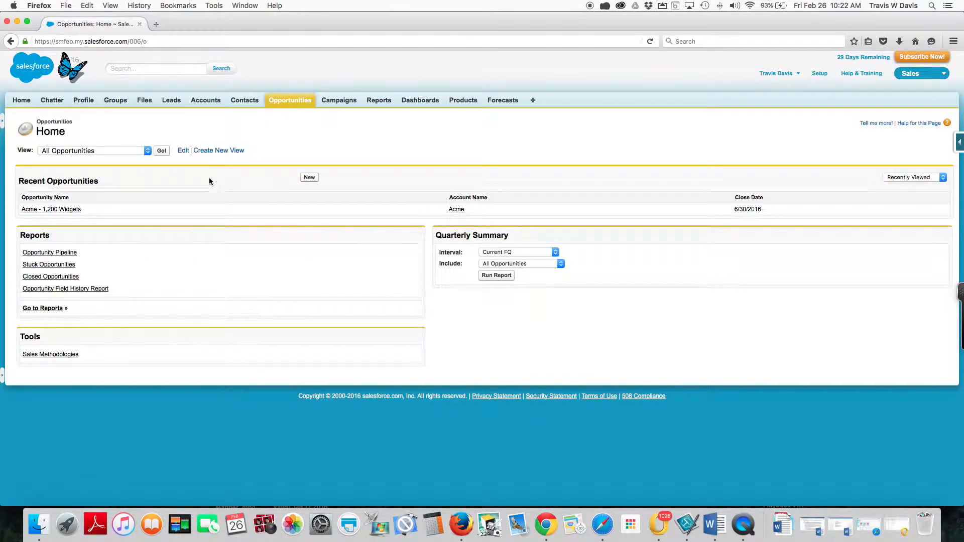
pyautogui.click(70, 210)
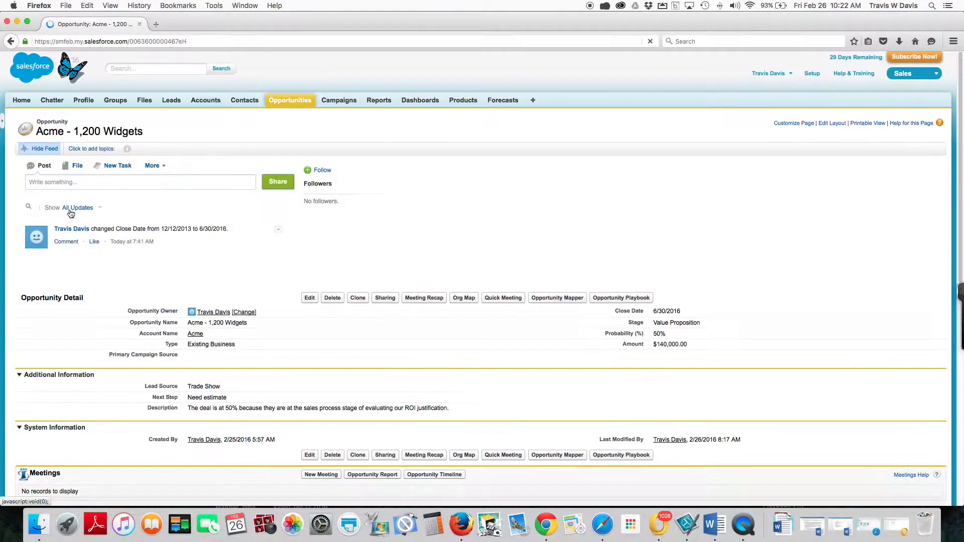
pyautogui.scroll(-5, 85, 208)
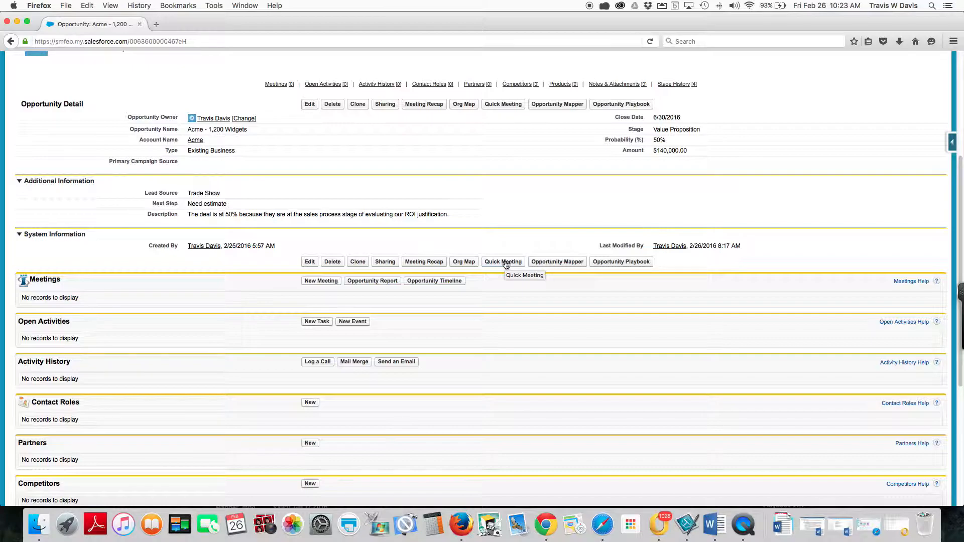
pyautogui.click(321, 282)
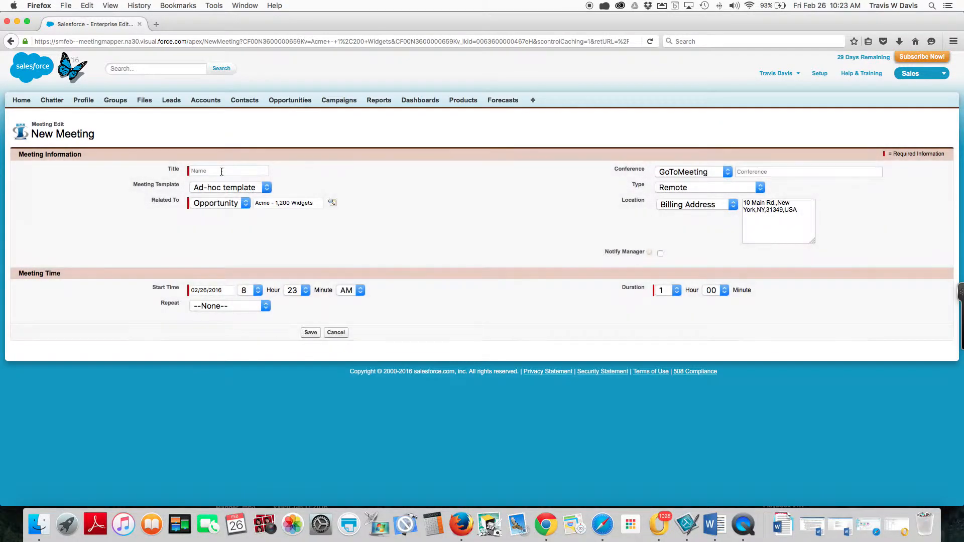
# Title the meeting "Discovery Meeting" and apply the Discovey Meeting template.
pyautogui.click(221, 171)
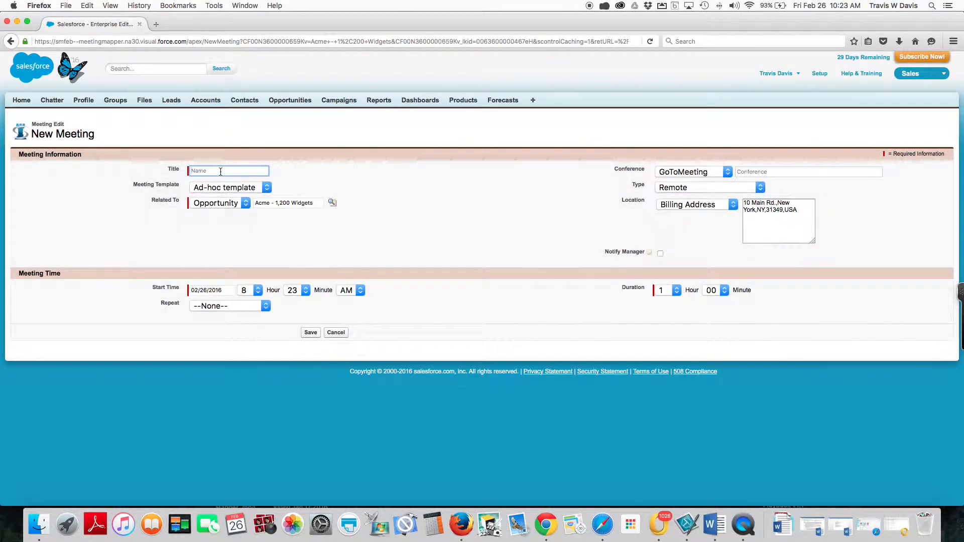
pyautogui.write('Discovery Meeting')
pyautogui.click(267, 188)
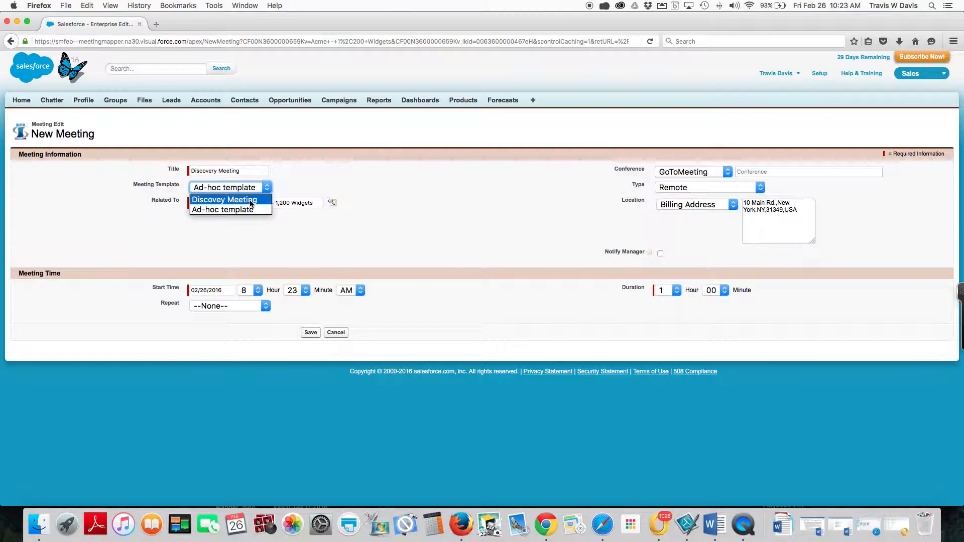
pyautogui.click(251, 201)
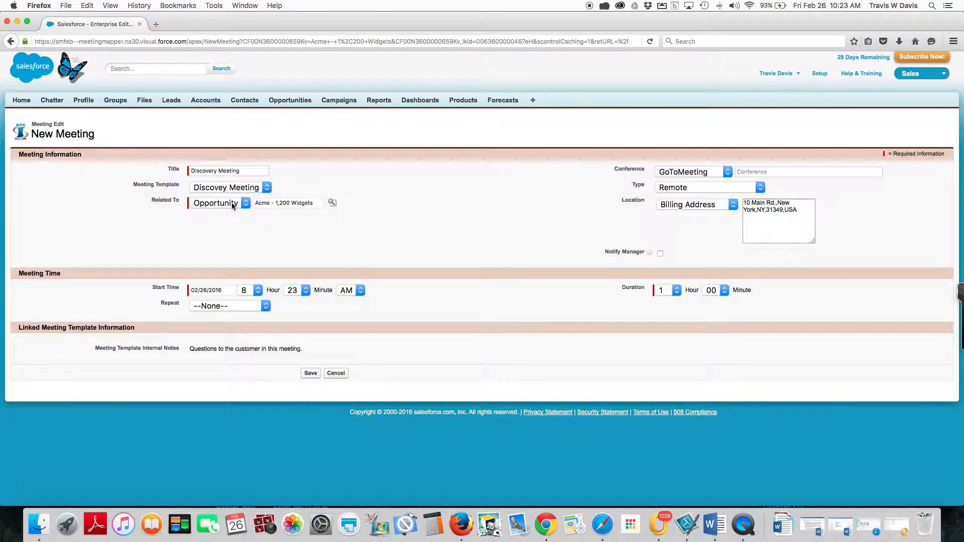
pyautogui.click(332, 203)
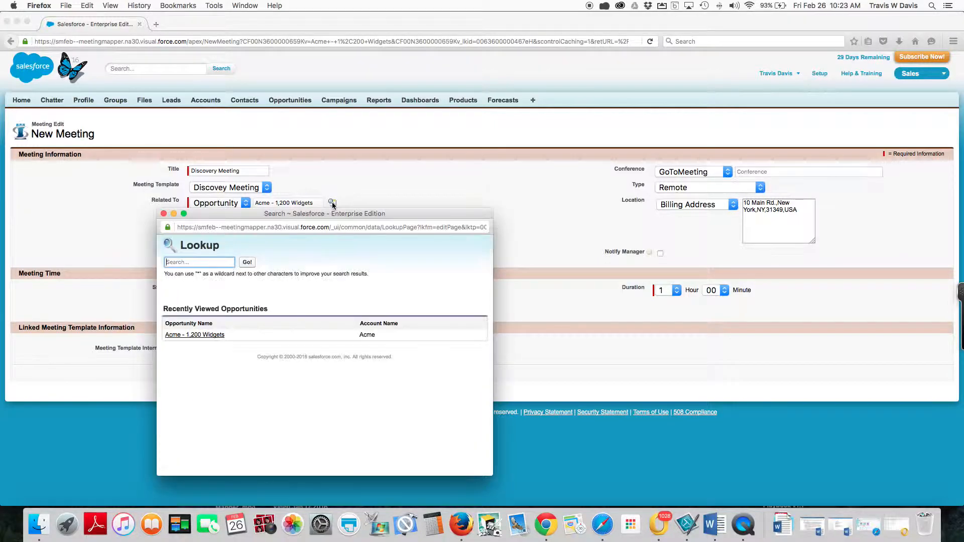
pyautogui.click(164, 213)
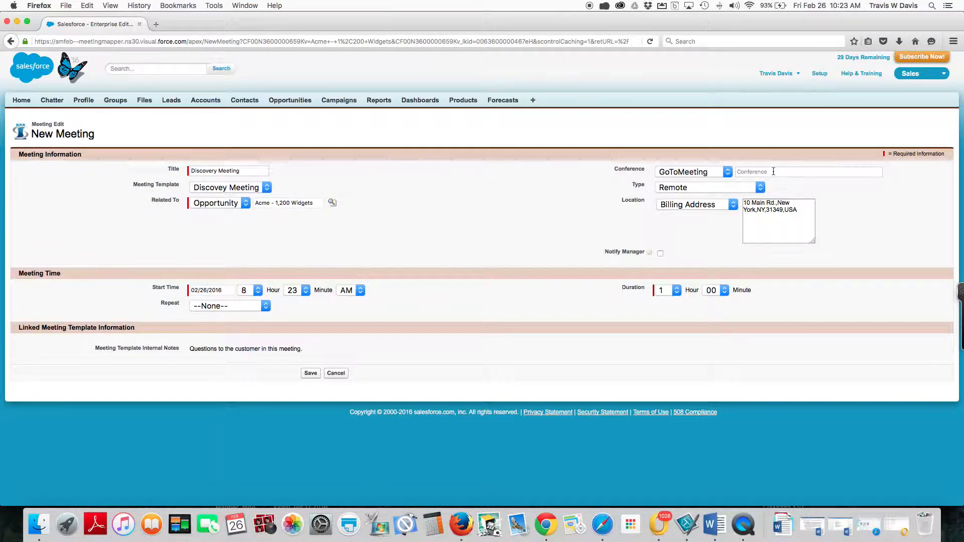
pyautogui.click(766, 171)
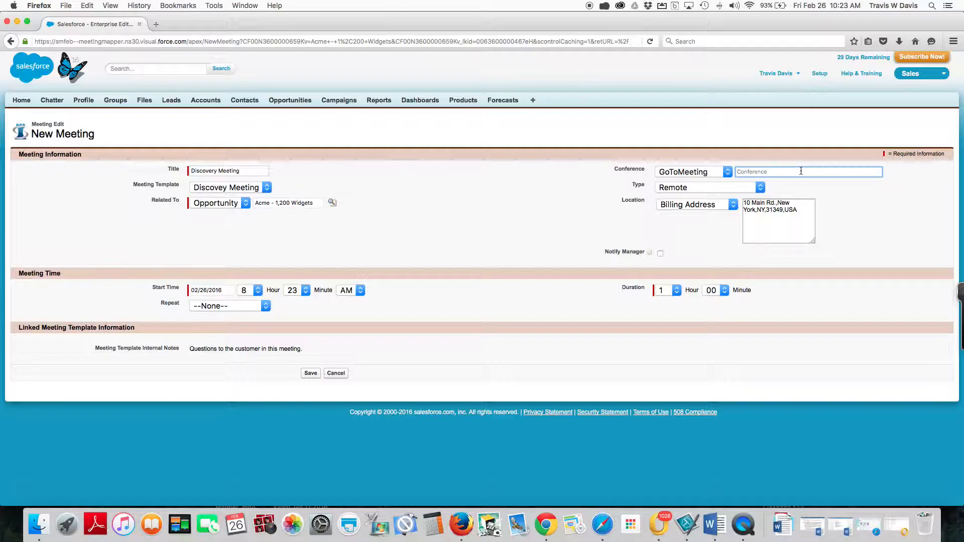
pyautogui.click(726, 172)
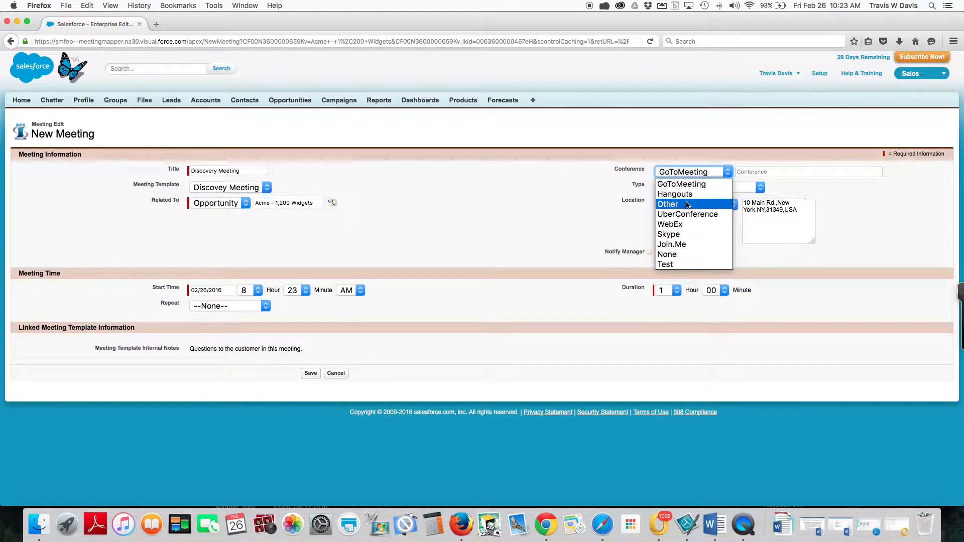
pyautogui.click(728, 173)
pyautogui.click(752, 174)
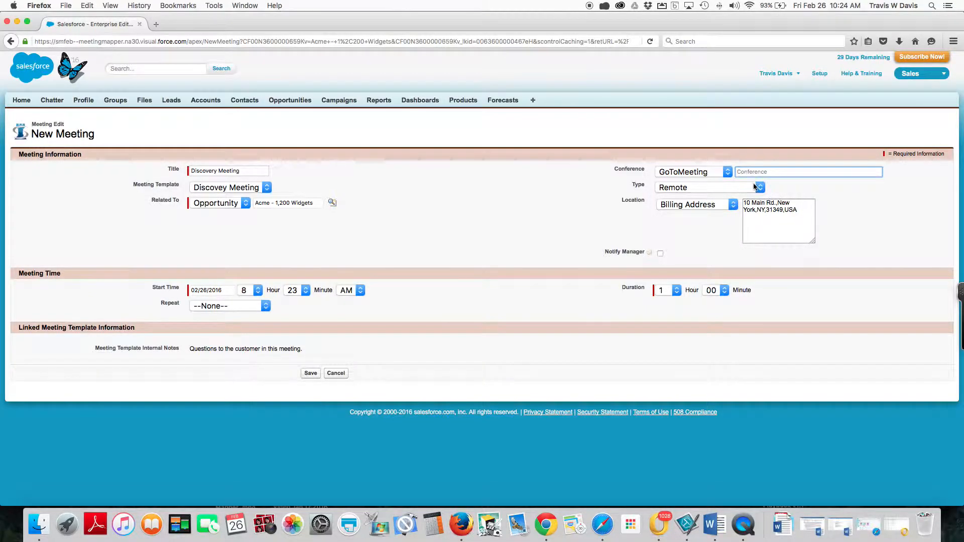
# Set the meeting type to On-Site and leave the manager notification off.
pyautogui.click(759, 189)
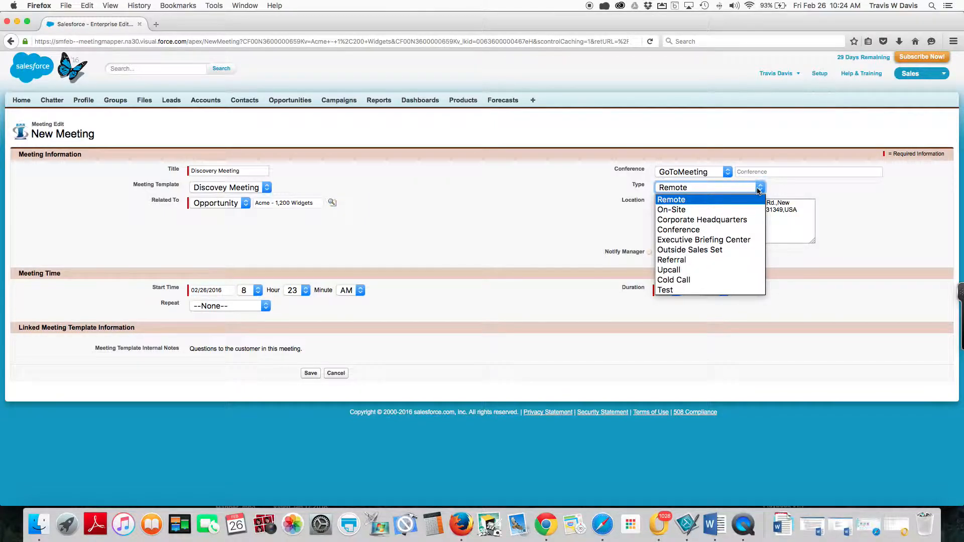
pyautogui.click(684, 211)
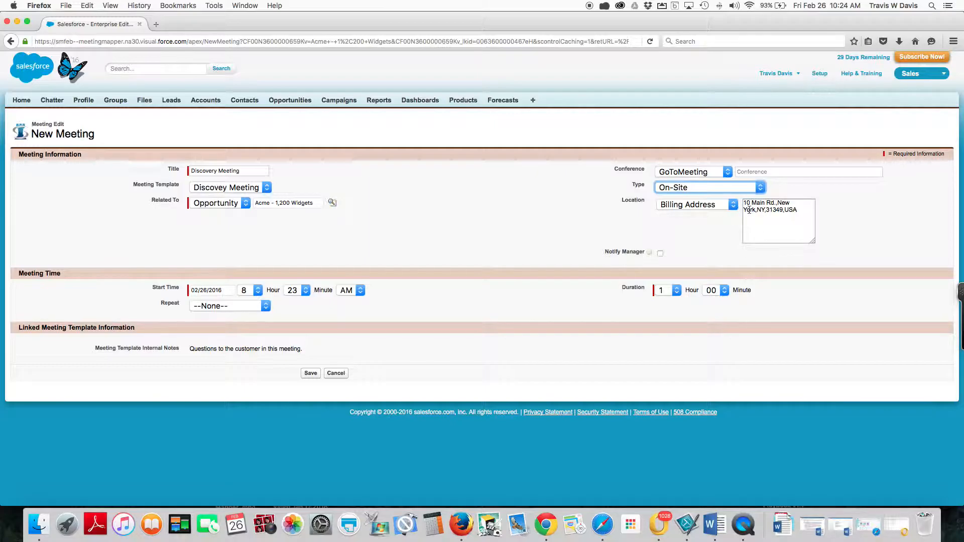
pyautogui.click(660, 254)
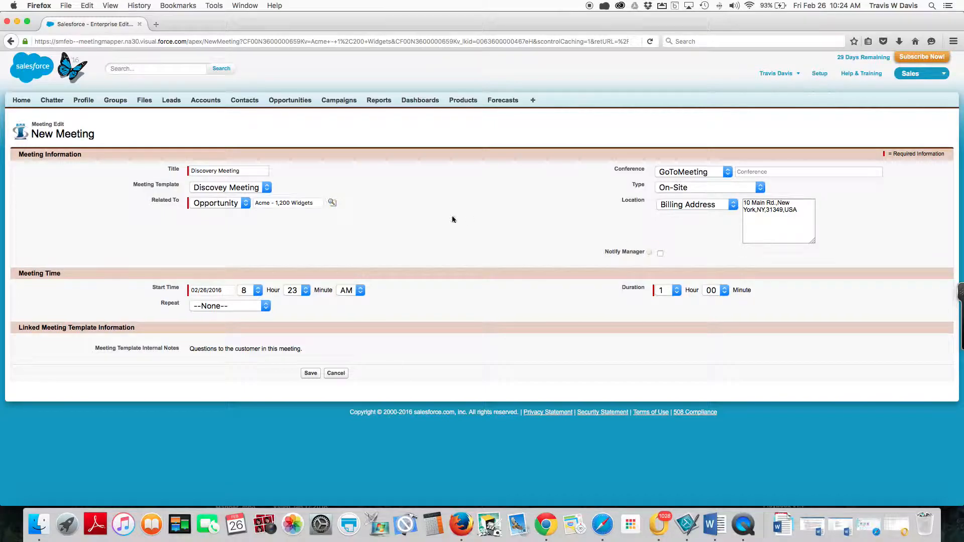
# Set the meeting's start to 02/29/2016 at 10:00 AM.
pyautogui.click(228, 290)
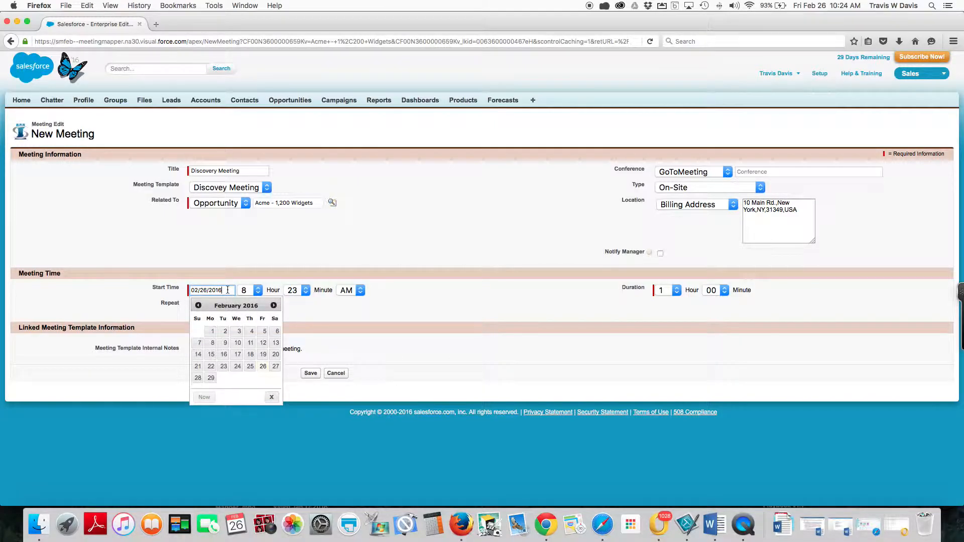
pyautogui.click(211, 380)
pyautogui.click(257, 291)
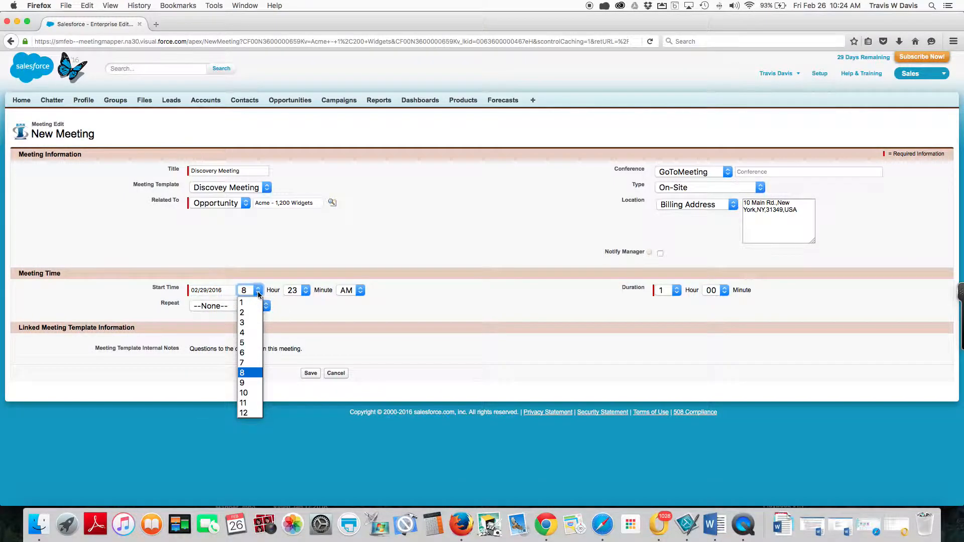
pyautogui.click(243, 392)
pyautogui.click(302, 291)
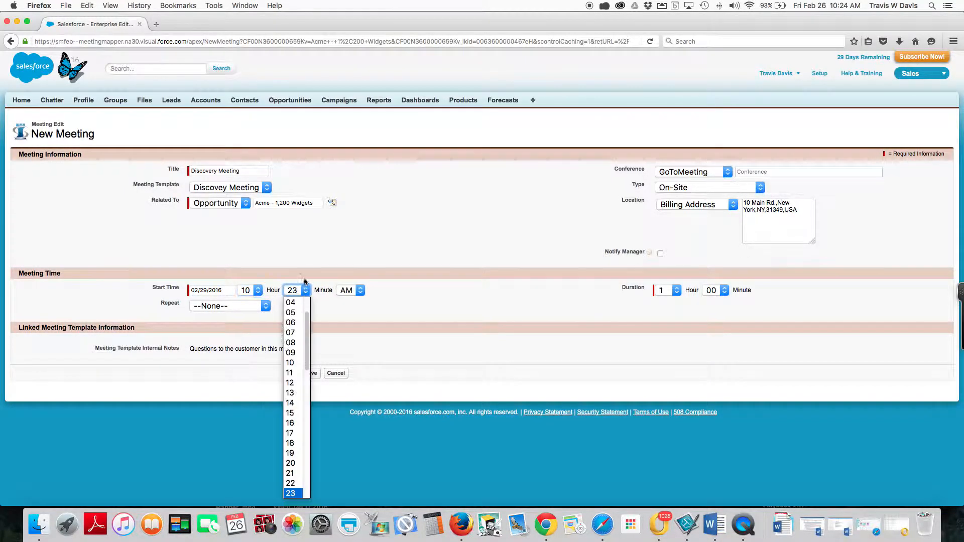
pyautogui.scroll(2, 298, 303)
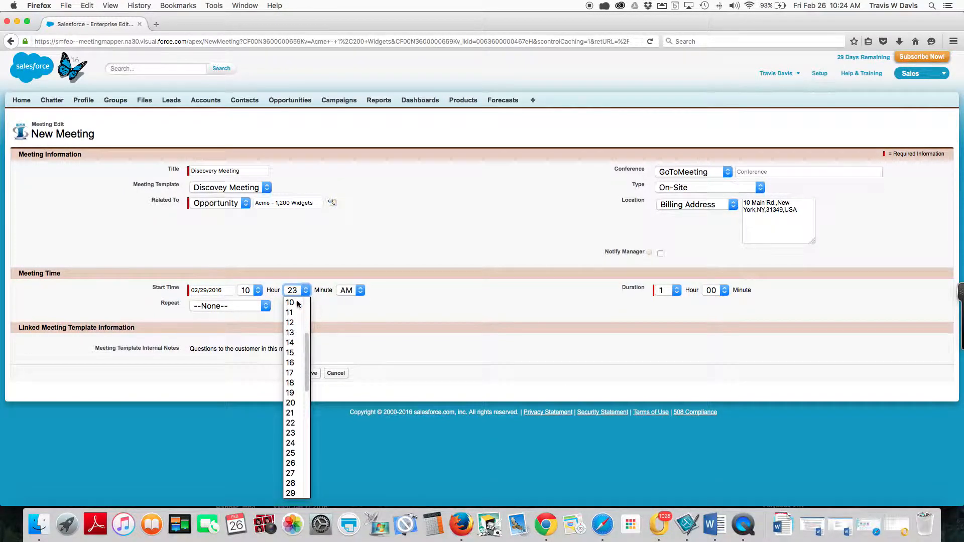
pyautogui.click(298, 303)
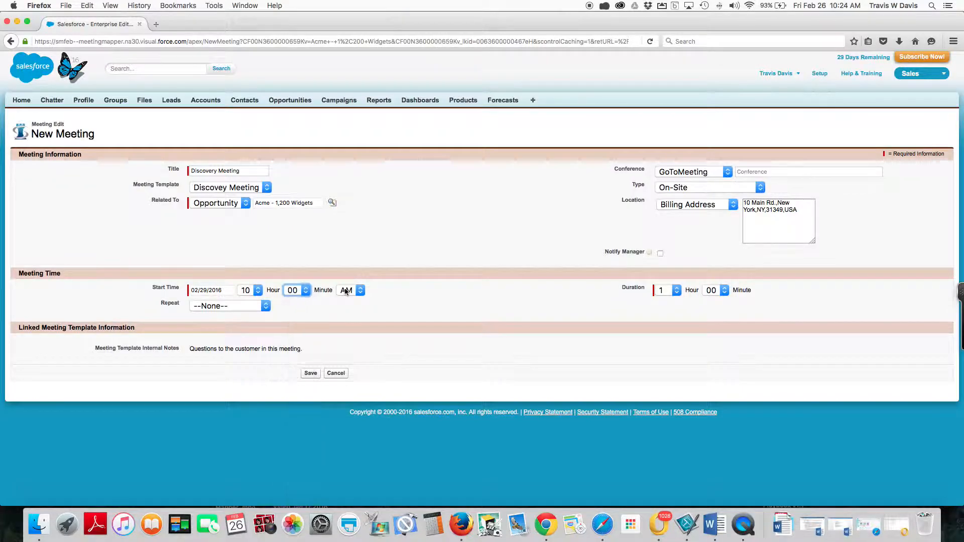
# Keep the duration at 1 hour 00 minutes with no repetition, and save the new meeting.
pyautogui.click(675, 293)
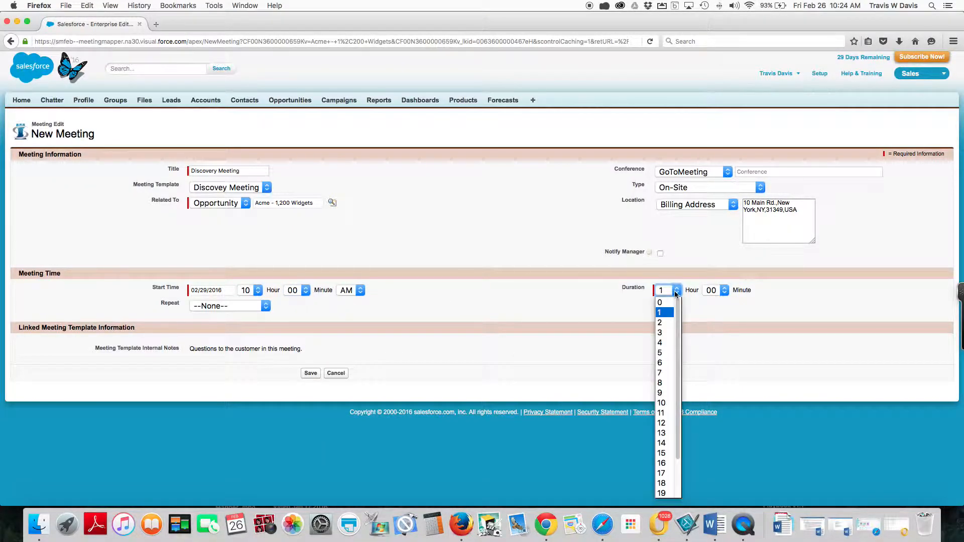
pyautogui.click(676, 293)
pyautogui.click(724, 290)
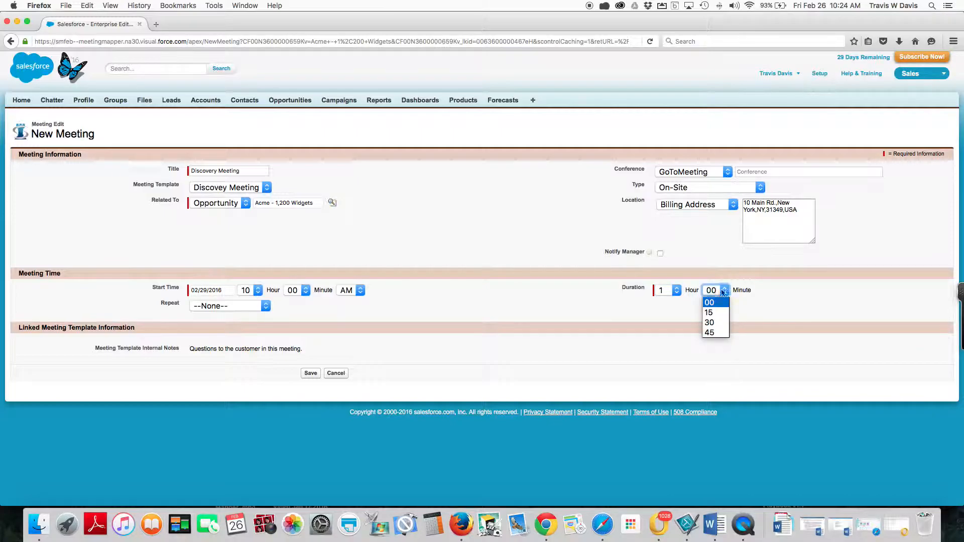
pyautogui.click(265, 307)
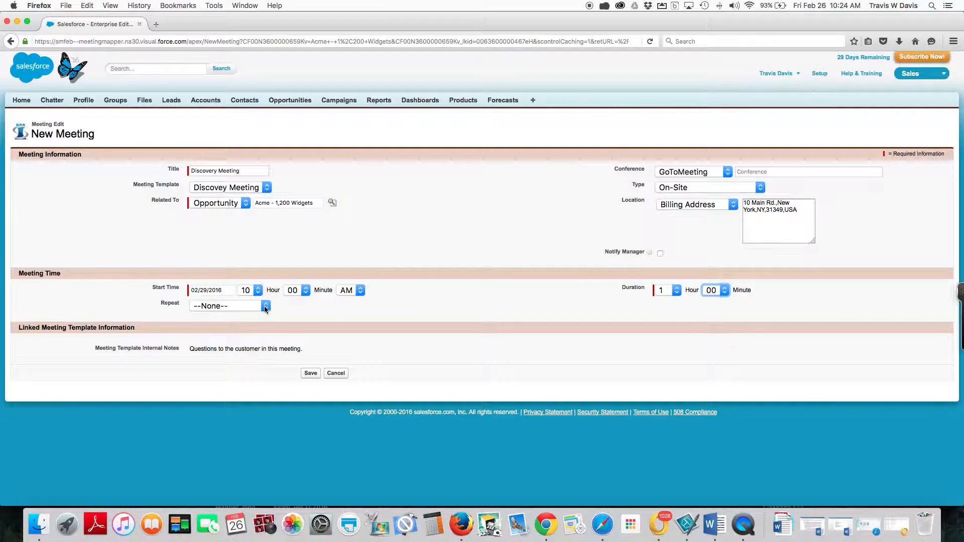
pyautogui.click(265, 307)
pyautogui.click(264, 315)
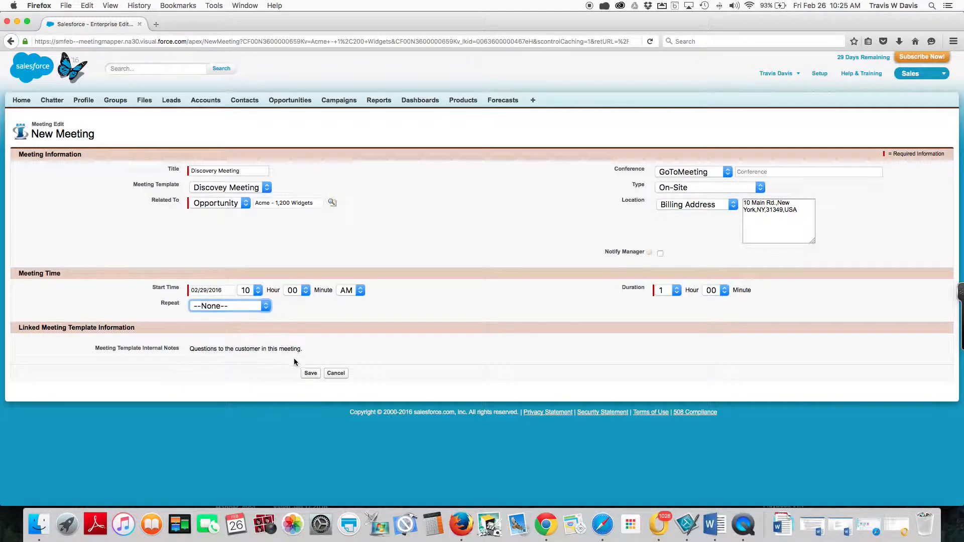
pyautogui.click(310, 374)
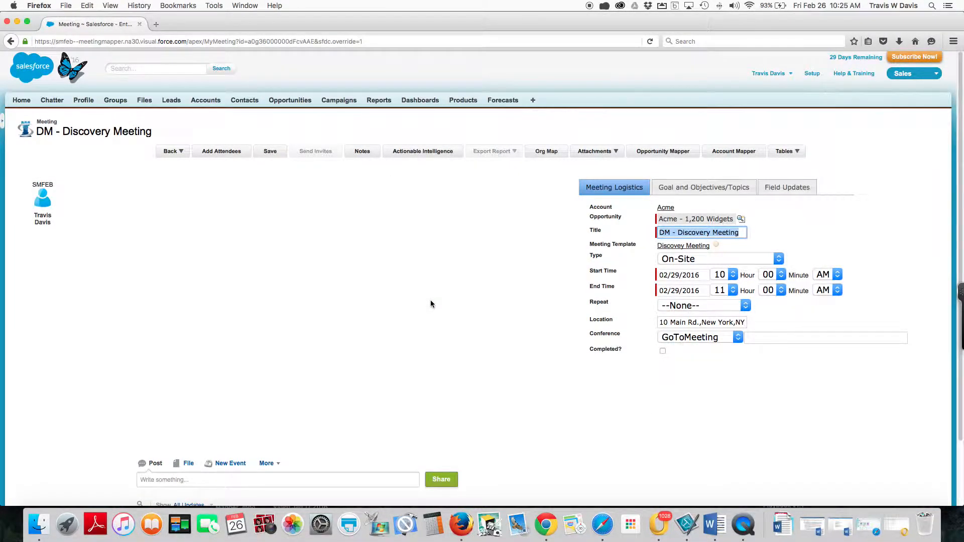
# Move the attendee icon into the seating area, add an oval table, and position the attendee at the table's upper-left edge.
pyautogui.moveTo(41, 200); pyautogui.dragTo(178, 245)
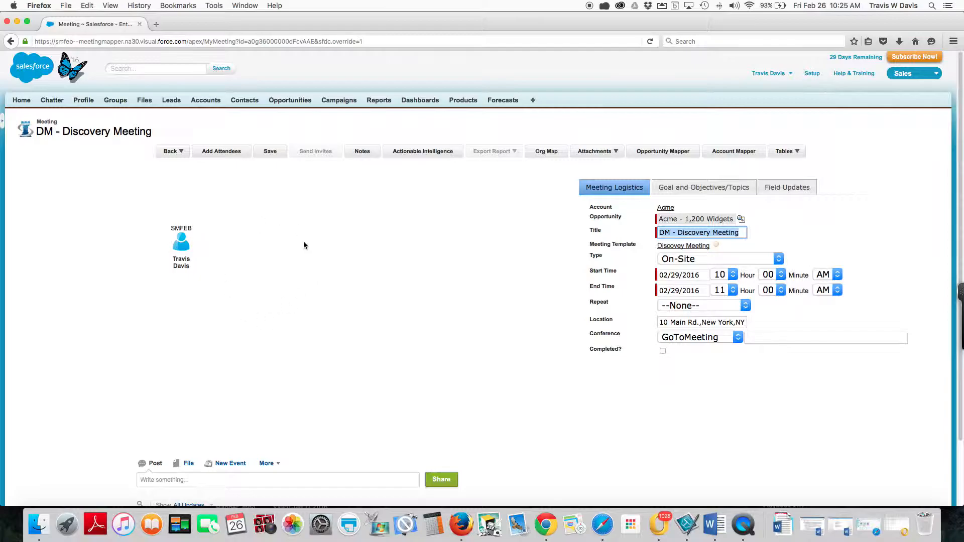
pyautogui.moveTo(185, 245)
pyautogui.moveTo(186, 250); pyautogui.dragTo(195, 258)
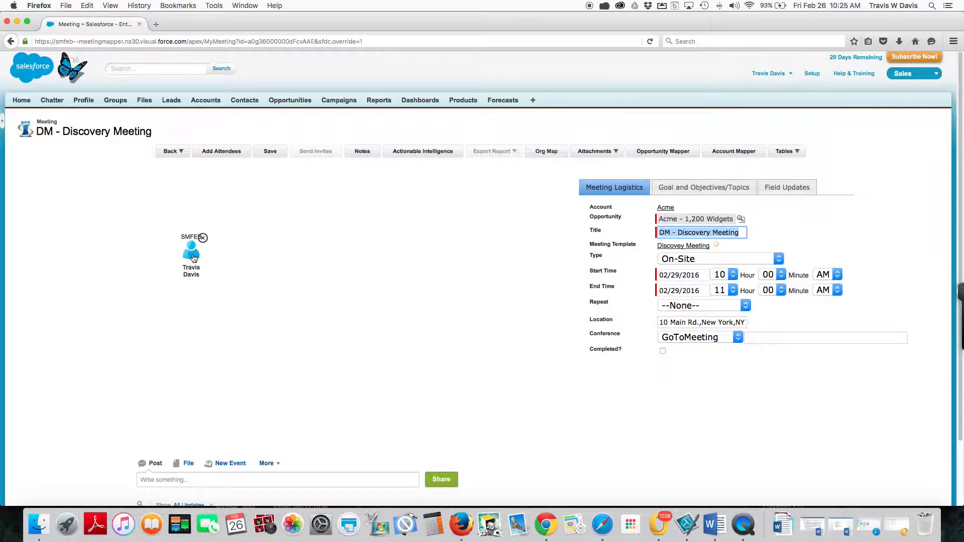
pyautogui.click(788, 153)
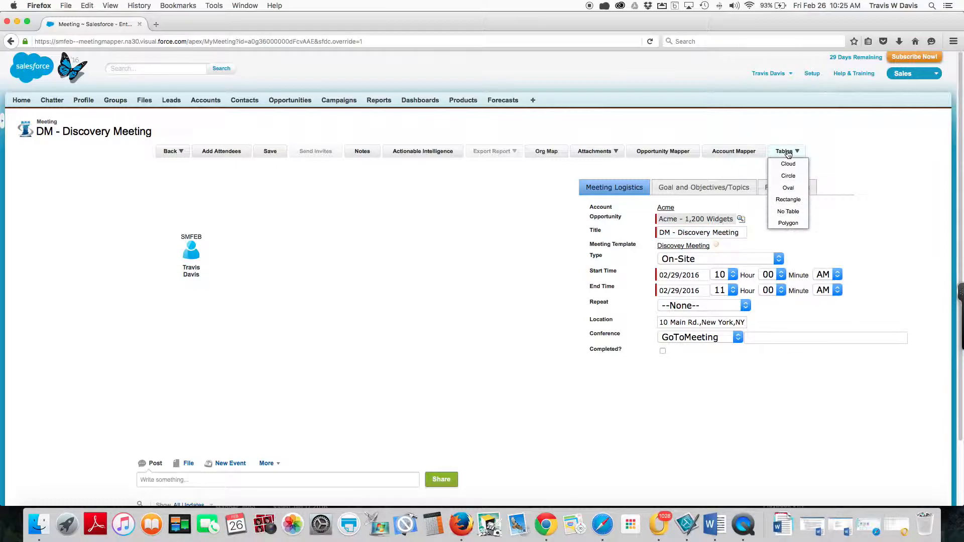
pyautogui.click(789, 188)
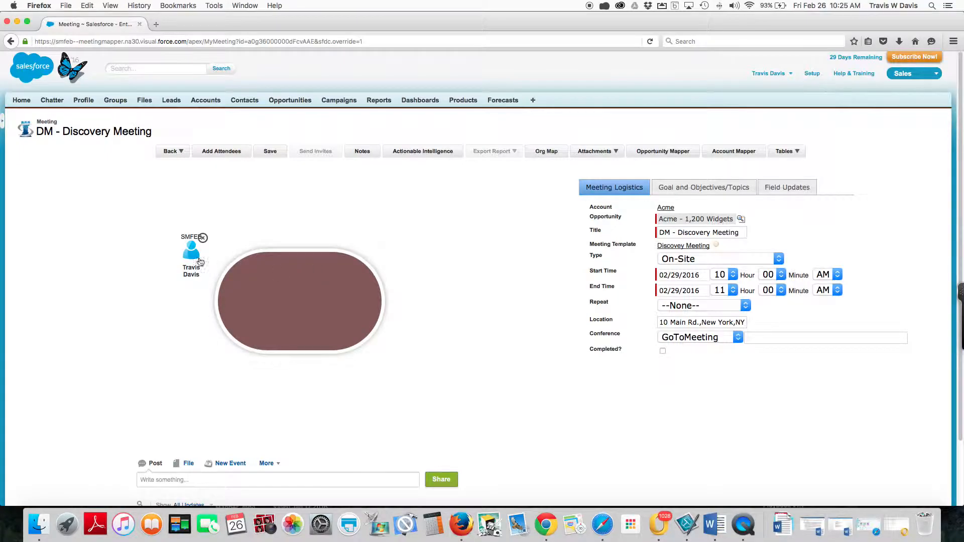
pyautogui.moveTo(193, 250)
pyautogui.mouseDown()
pyautogui.moveTo(385, 264)
pyautogui.moveTo(225, 219)
pyautogui.moveTo(162, 248)
pyautogui.moveTo(193, 249)
pyautogui.mouseUp()
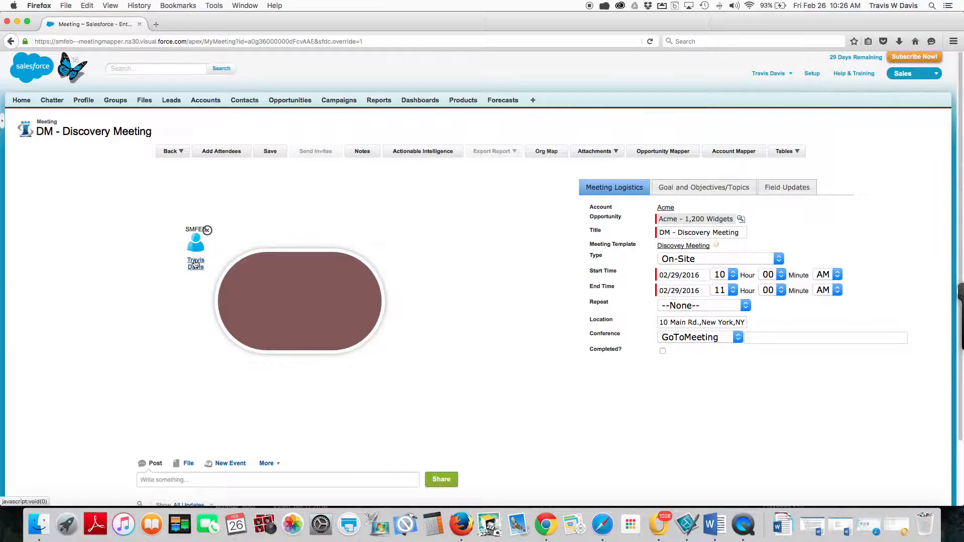
# Edit the seated user attendee and assign the roles Account Executive and Presenter.
pyautogui.click(195, 264)
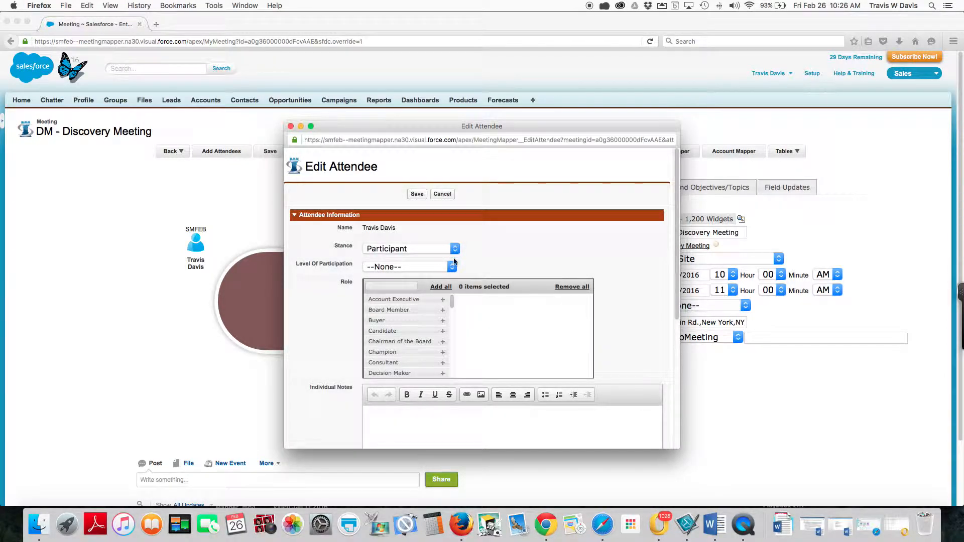
pyautogui.click(443, 300)
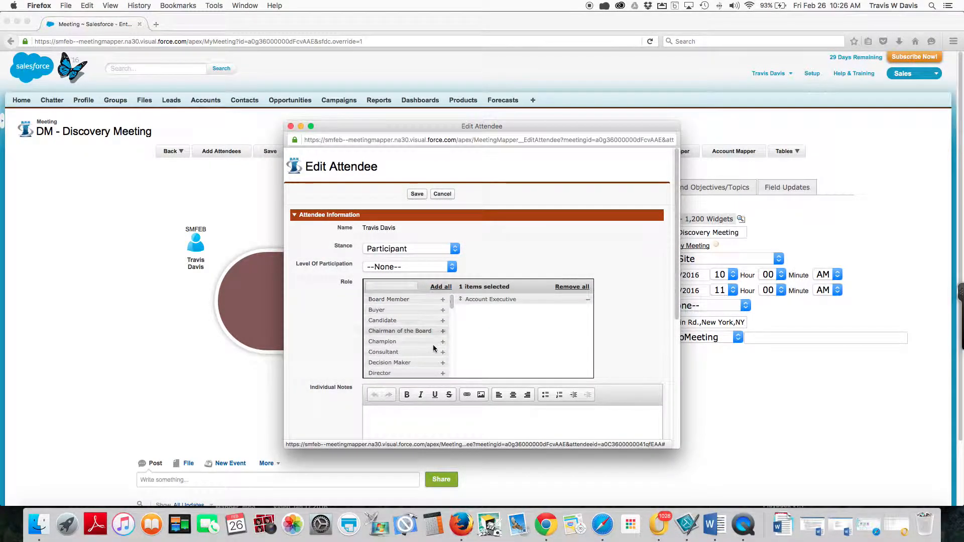
pyautogui.scroll(-3, 434, 351)
pyautogui.scroll(-5, 433, 351)
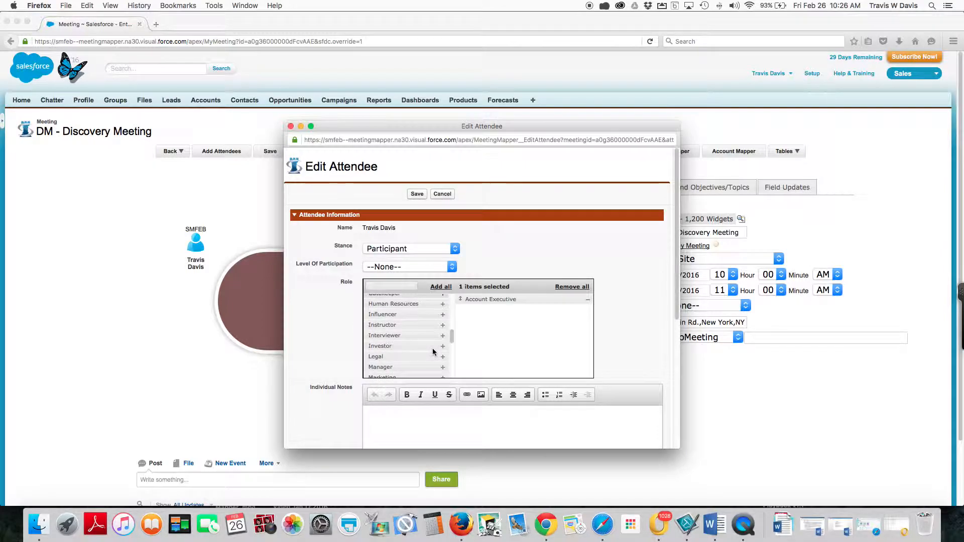
pyautogui.scroll(-1, 435, 354)
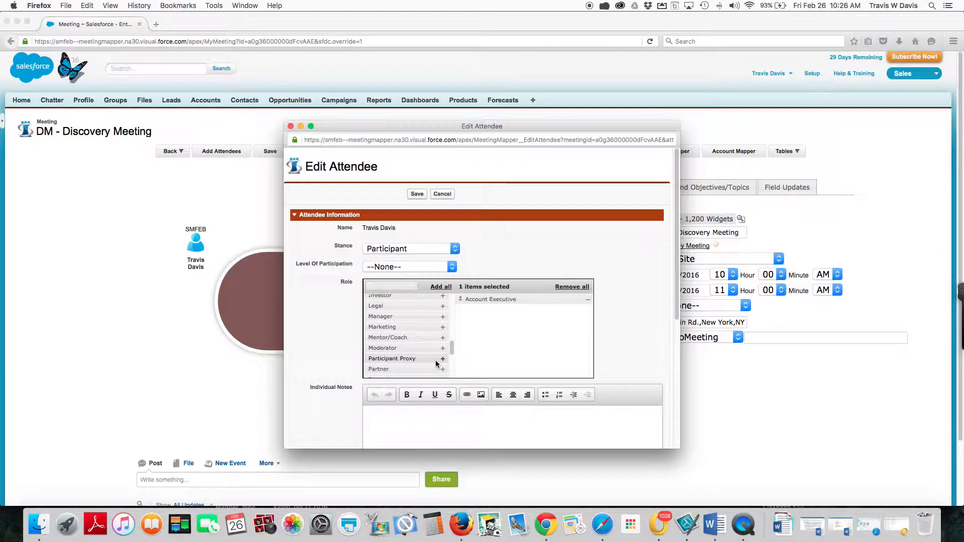
pyautogui.click(442, 371)
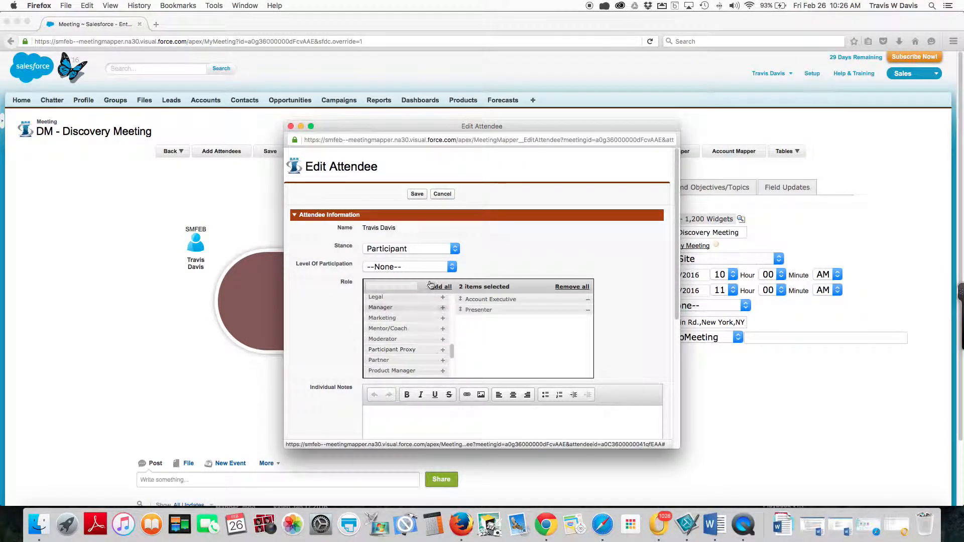
# Set the attendee's level of participation to Interactive and save the attendee details.
pyautogui.click(453, 267)
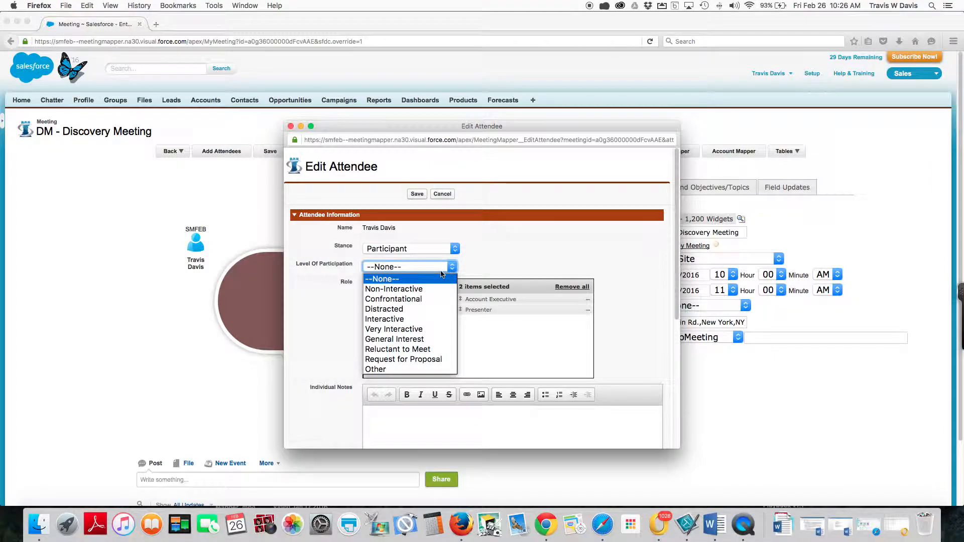
pyautogui.press('Escape')
pyautogui.press('i')
pyautogui.click(417, 193)
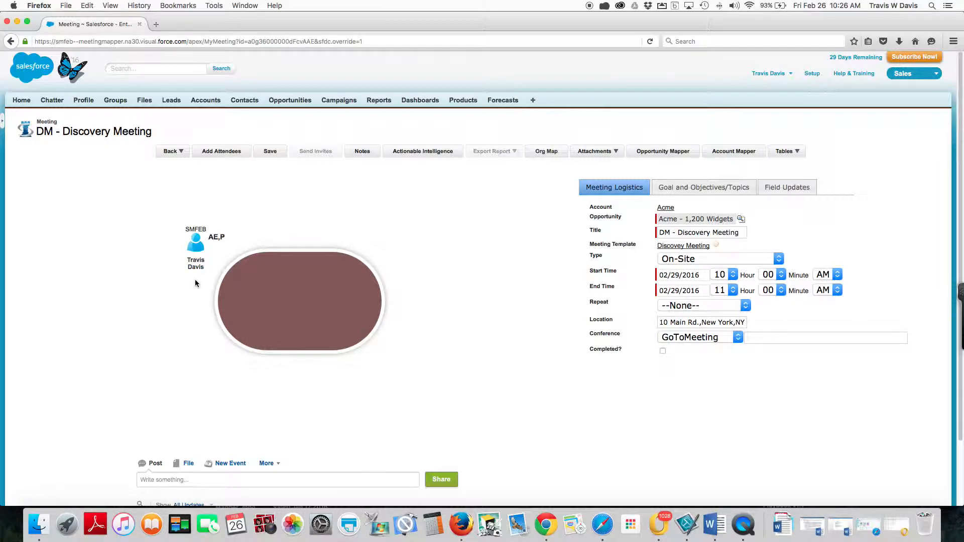
# View the photo chooser for the seated attendee and close it without selecting a file.
pyautogui.click(196, 246)
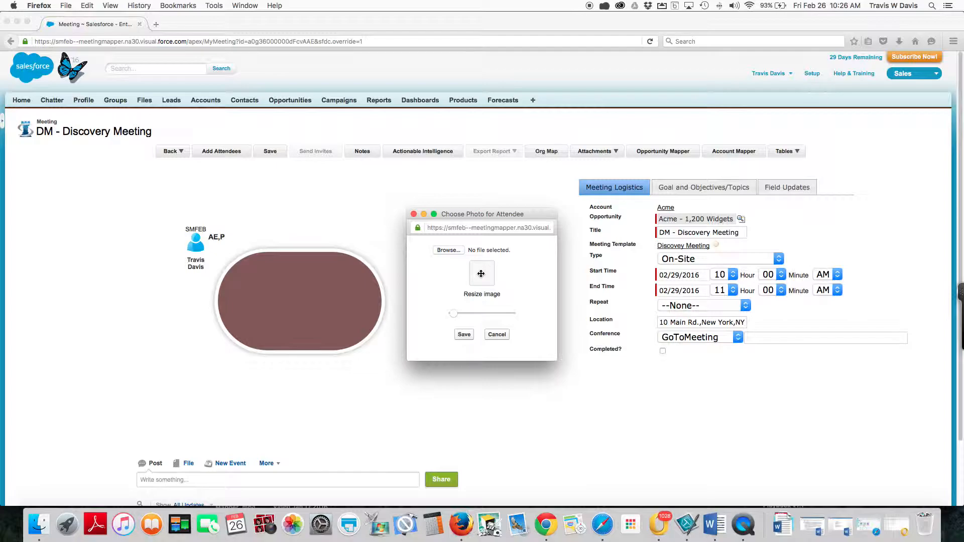
pyautogui.click(497, 335)
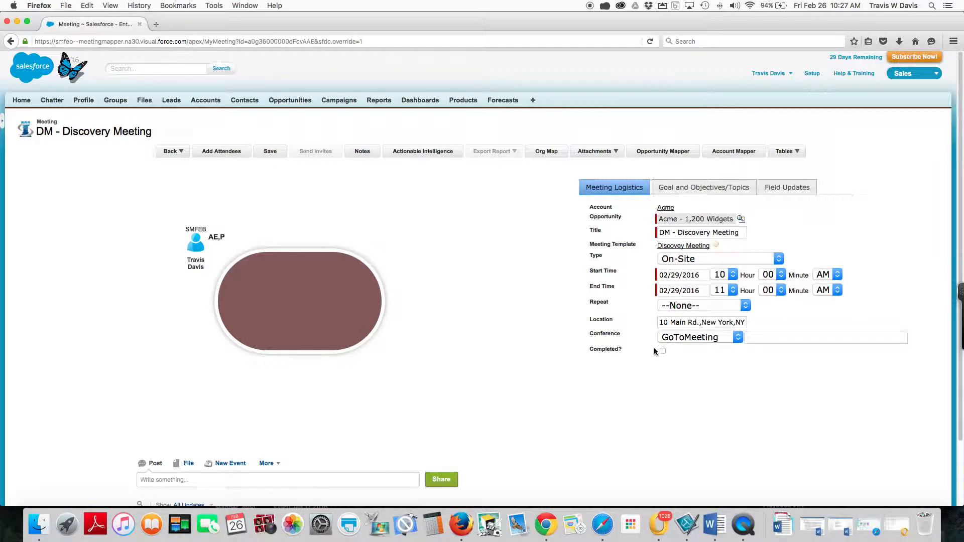
# Review the meeting's goal and objectives and the opportunity's updatable fields, keeping the stage at Value Proposition, and return to the meeting logistics.
pyautogui.click(715, 188)
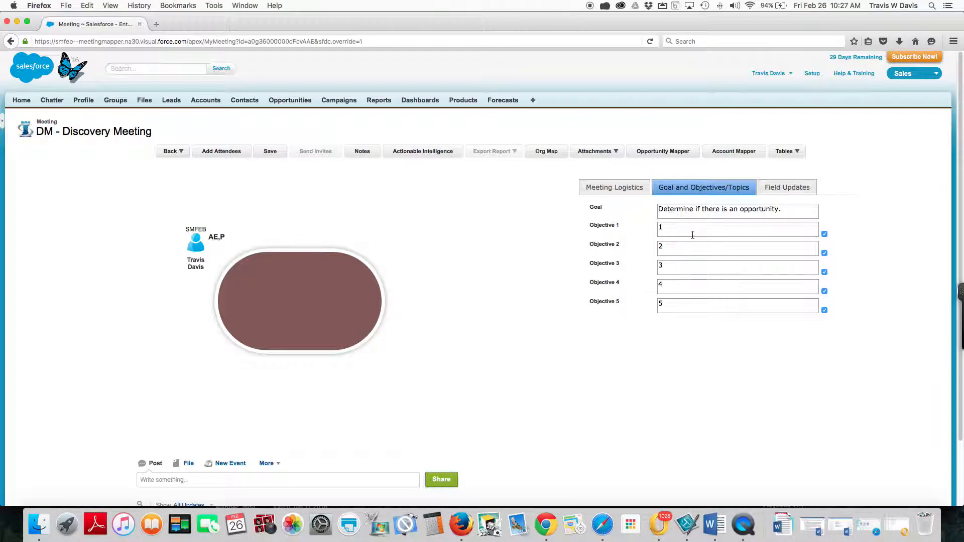
pyautogui.scroll(-1, 692, 235)
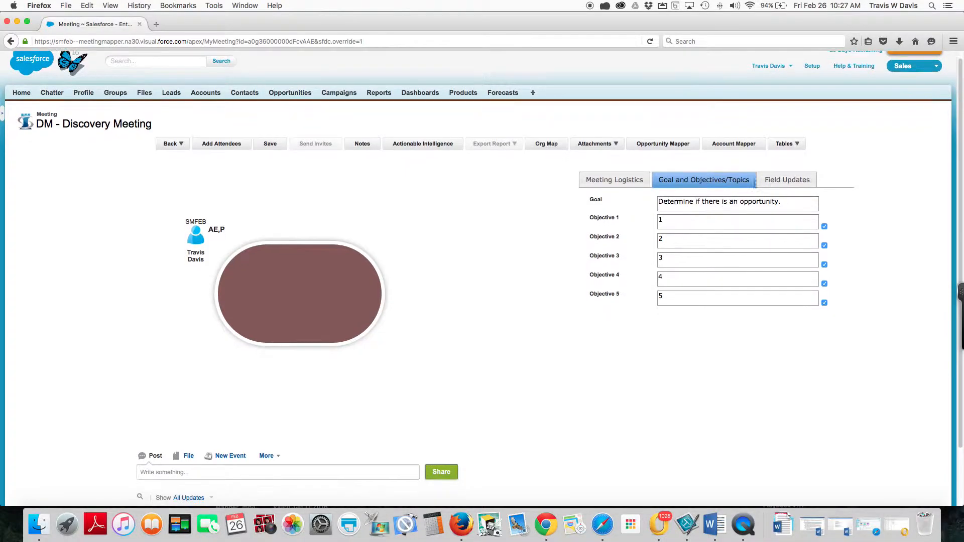
pyautogui.click(778, 180)
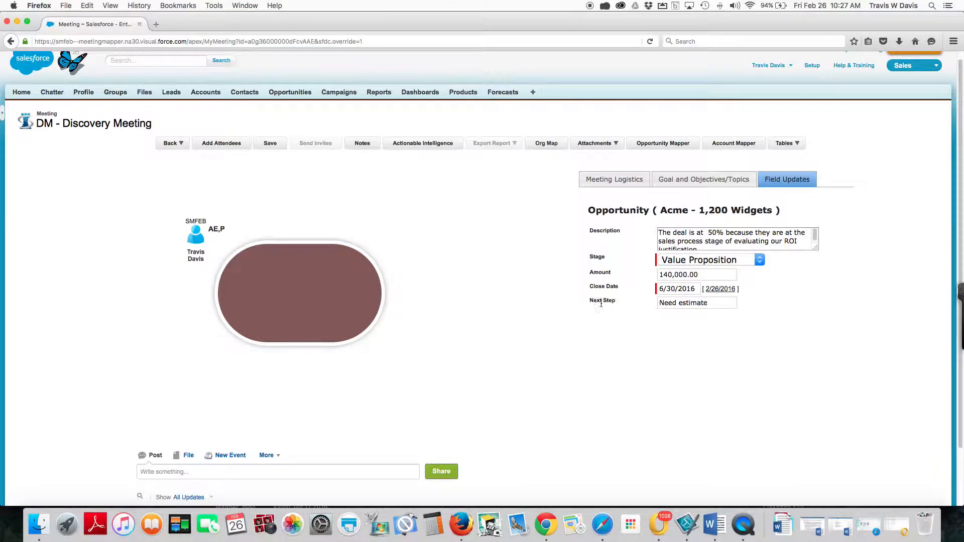
pyautogui.click(759, 260)
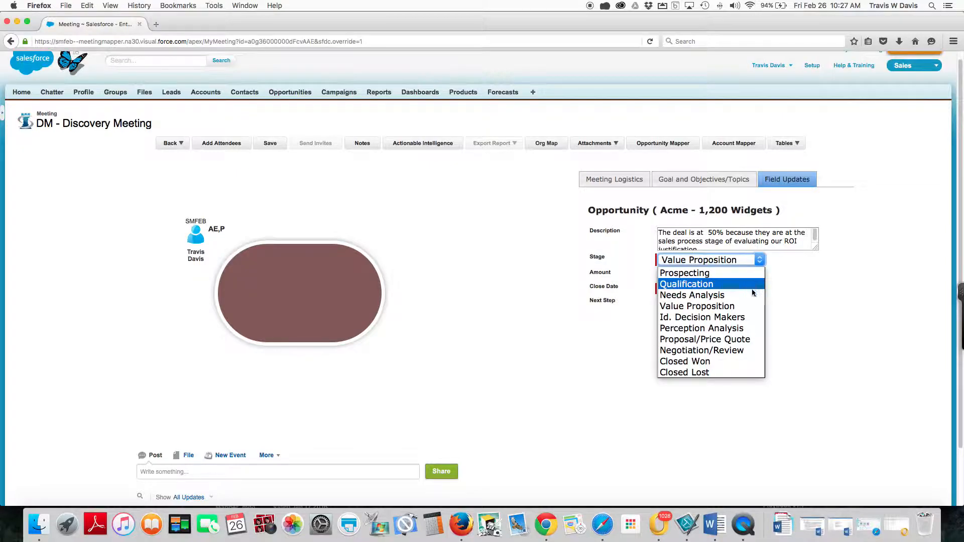
pyautogui.click(747, 310)
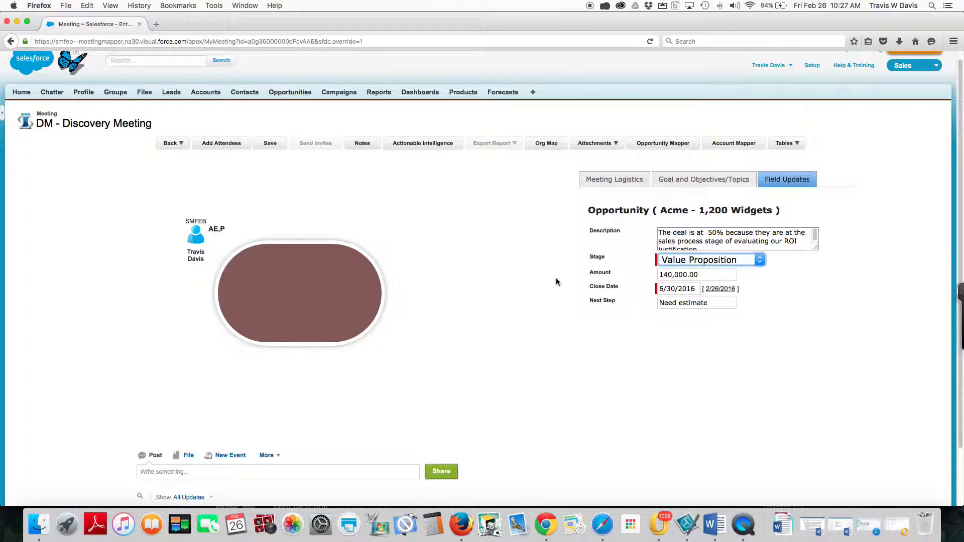
pyautogui.click(600, 182)
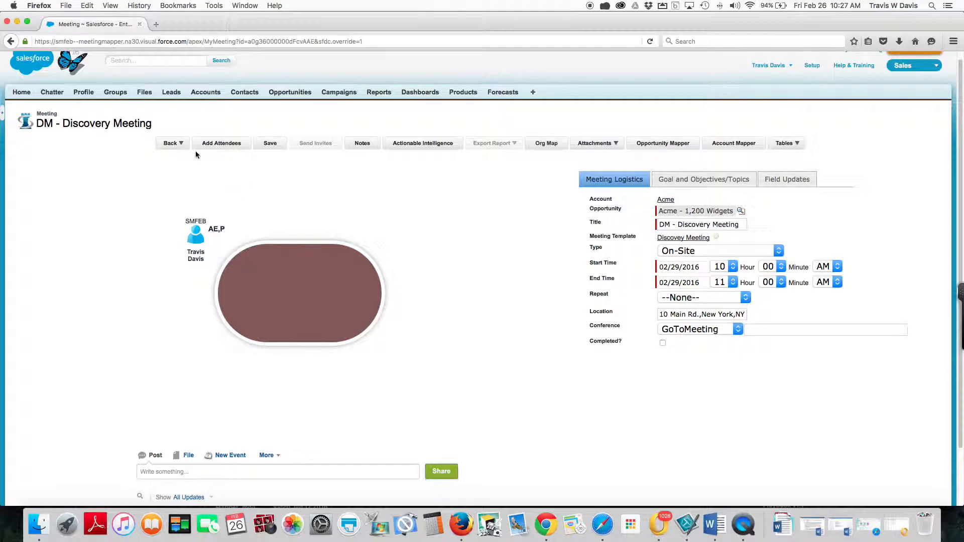
# Add the three Acme contacts (President and CEO, Buyer, VP Customer Support) as meeting attendees.
pyautogui.click(220, 145)
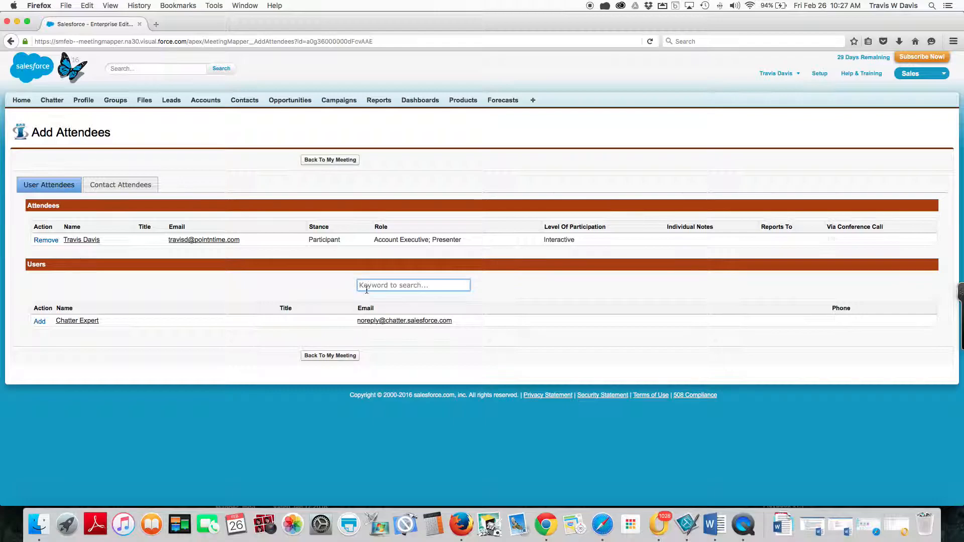
pyautogui.click(128, 187)
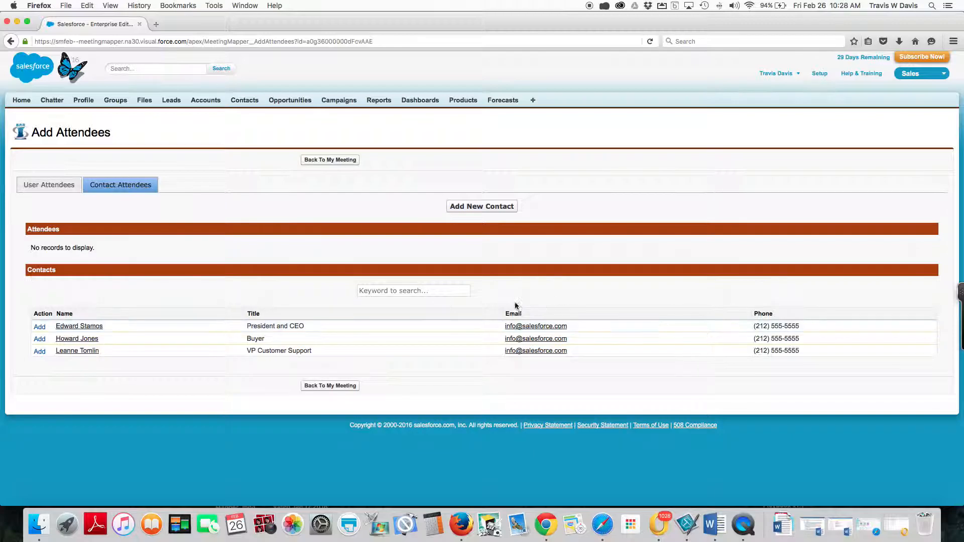
pyautogui.click(41, 327)
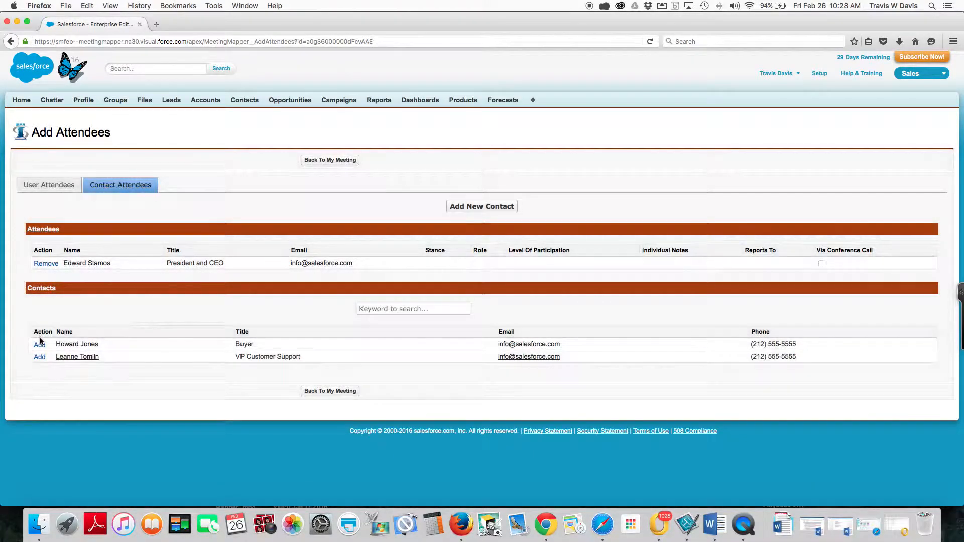
pyautogui.click(40, 345)
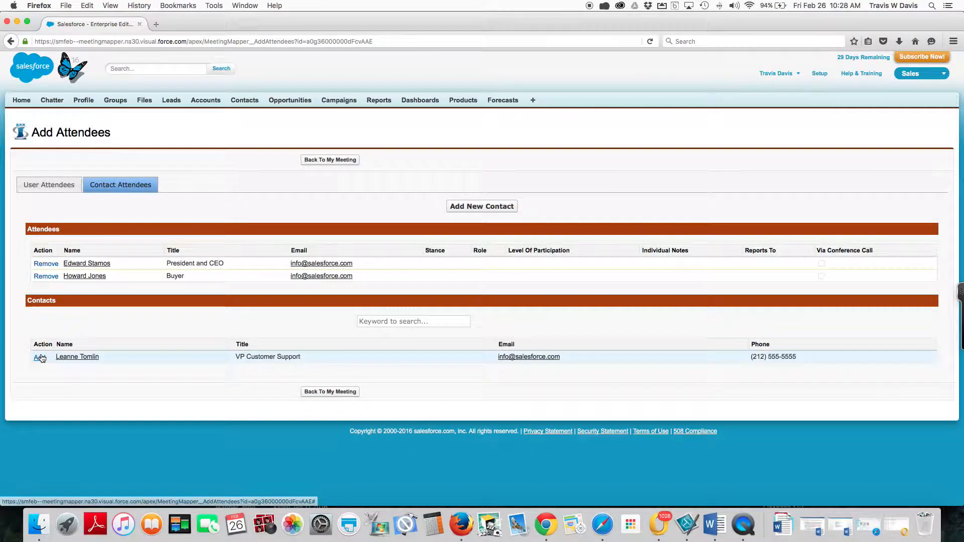
pyautogui.click(42, 356)
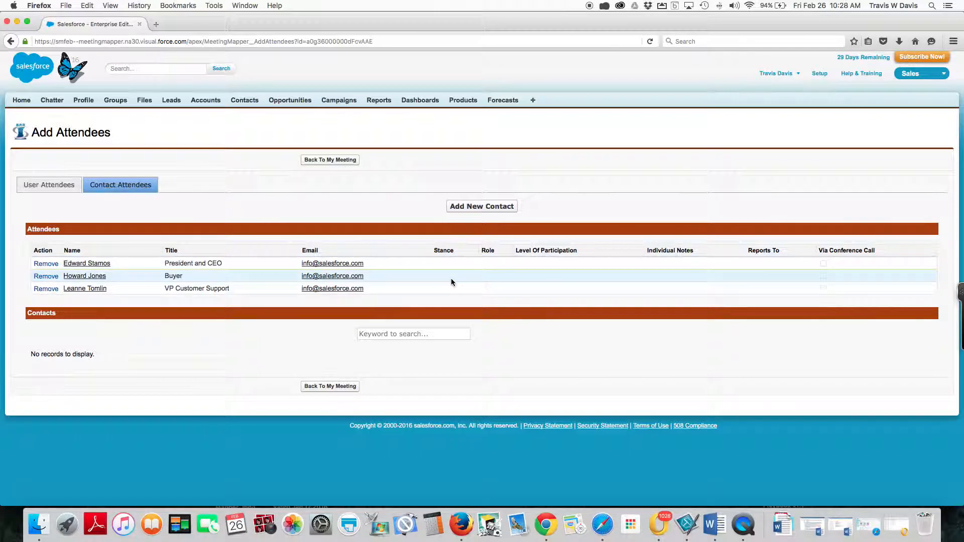
# Examine the fields of the new contact attendee form and close it without adding a contact.
pyautogui.click(469, 207)
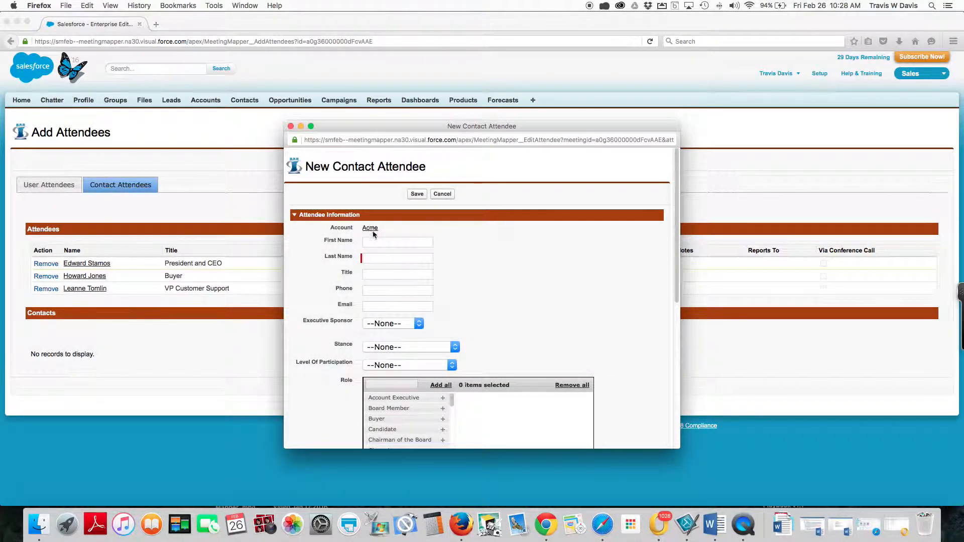
pyautogui.moveTo(372, 230)
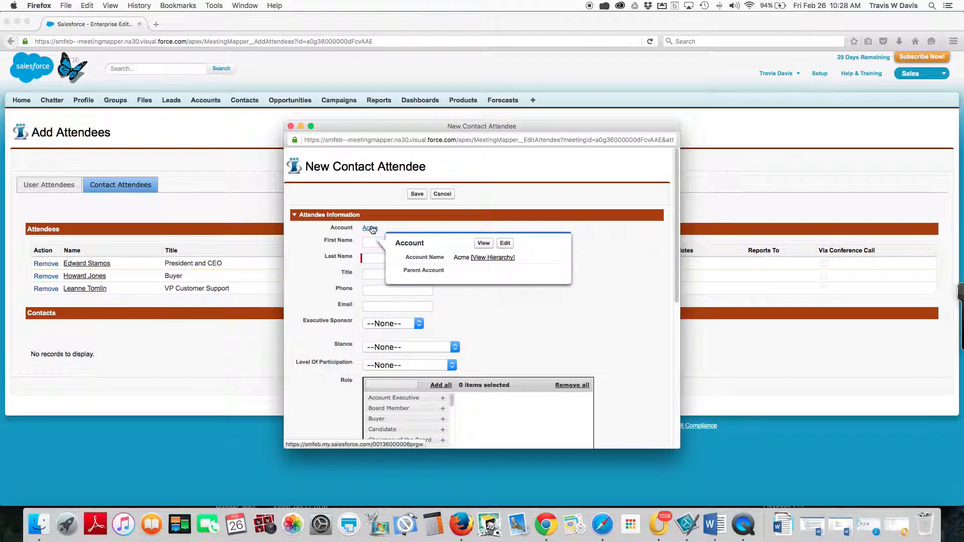
pyautogui.scroll(-5, 516, 304)
pyautogui.scroll(-3, 516, 305)
pyautogui.scroll(10, 516, 304)
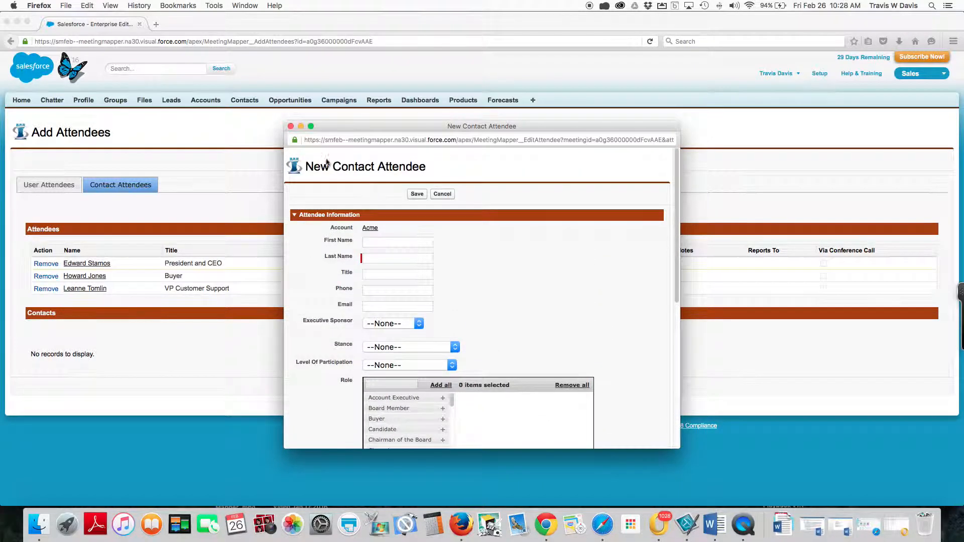
pyautogui.click(291, 126)
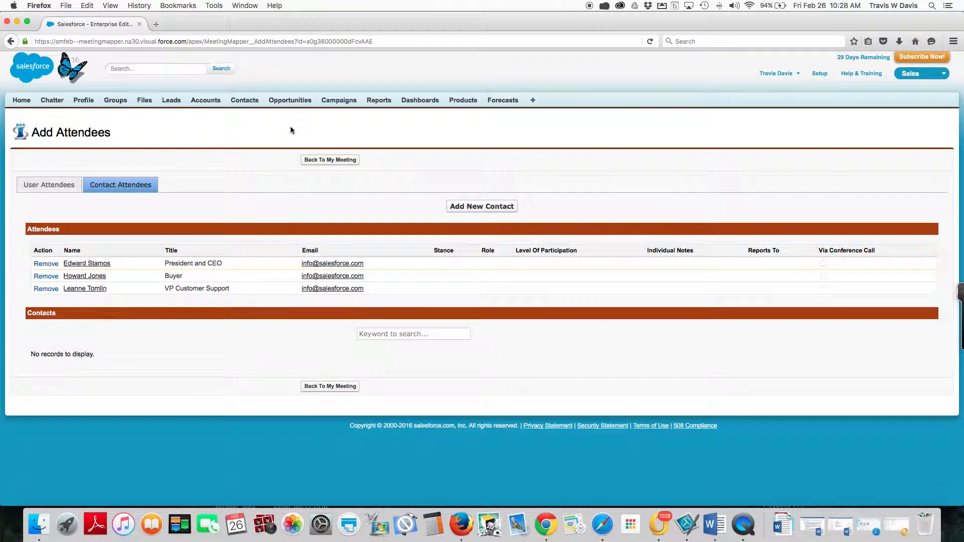
# Return to the meeting map and seat the President and CEO and the user attendee at opposite table ends, with the Buyer below the table.
pyautogui.click(330, 161)
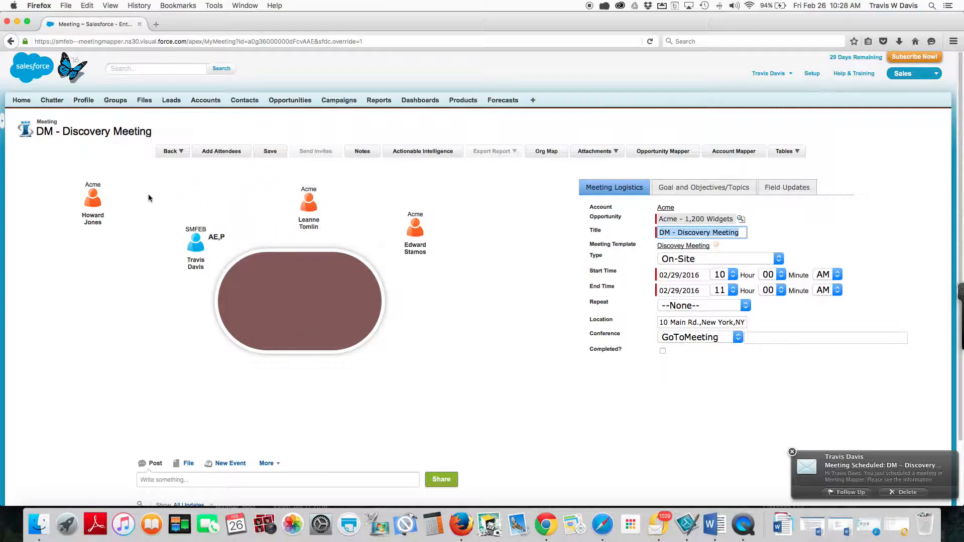
pyautogui.moveTo(414, 239)
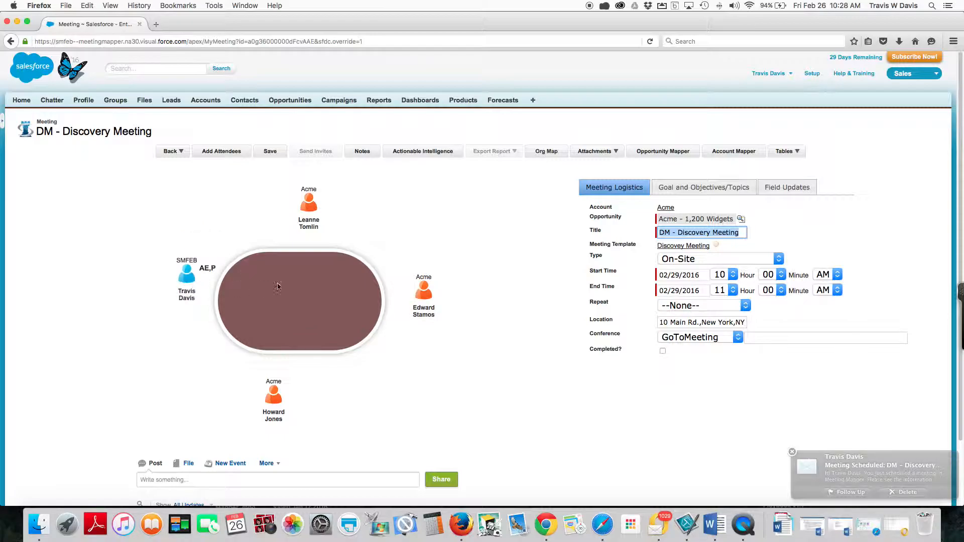
pyautogui.moveTo(311, 206)
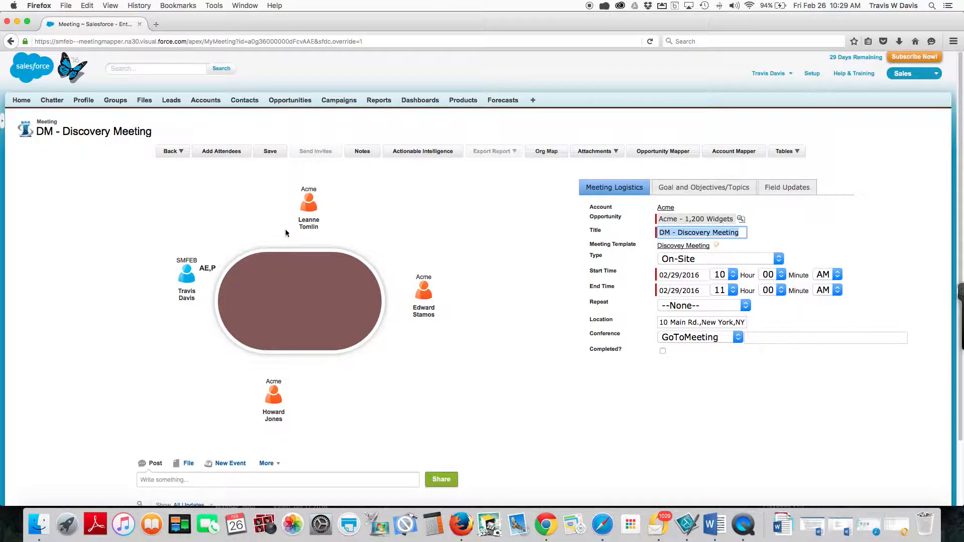
# Recheck the goal and objectives, and save the meeting with them confirmed as correct.
pyautogui.click(269, 153)
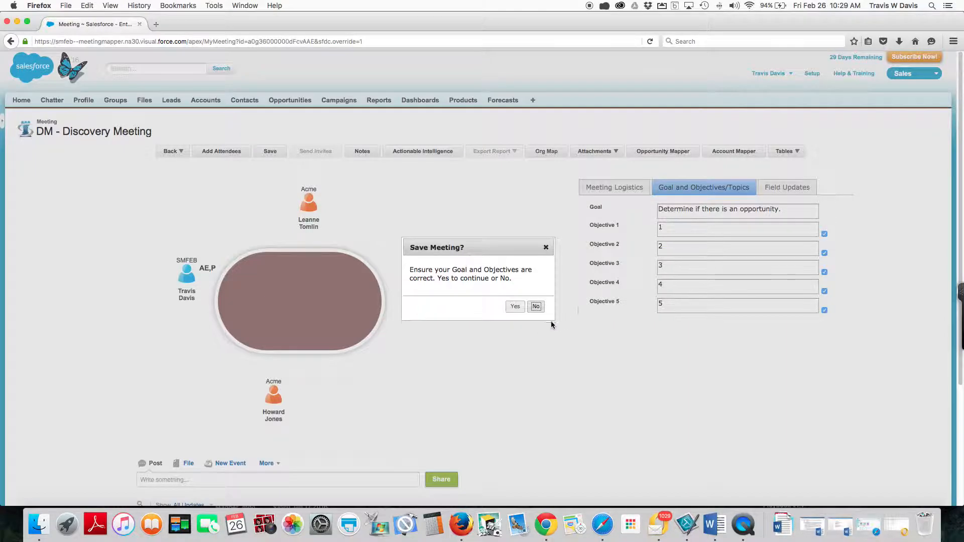
pyautogui.click(536, 308)
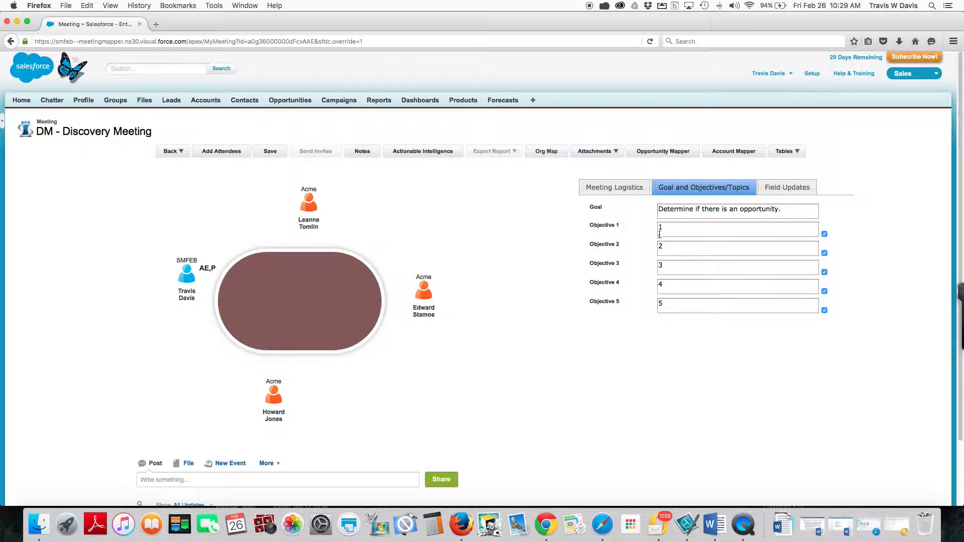
pyautogui.click(270, 152)
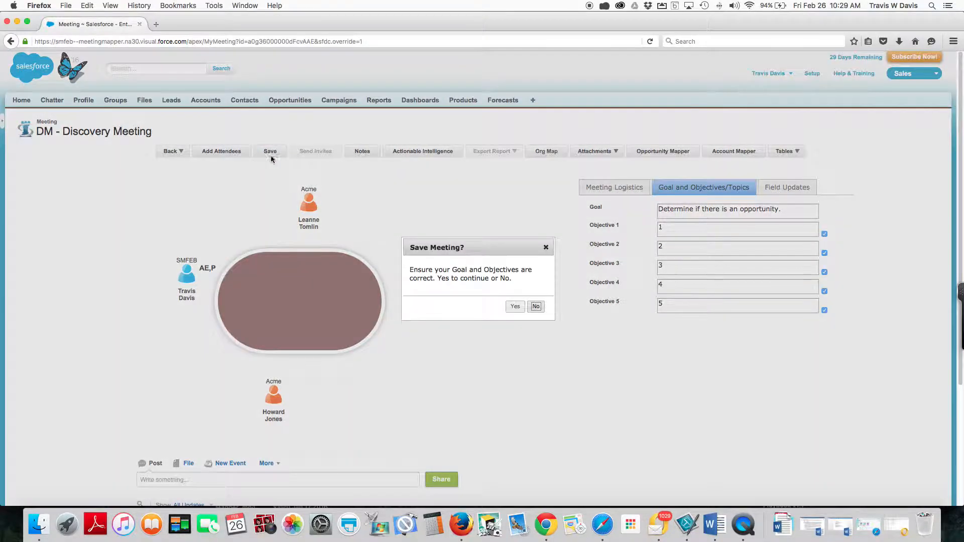
pyautogui.click(516, 307)
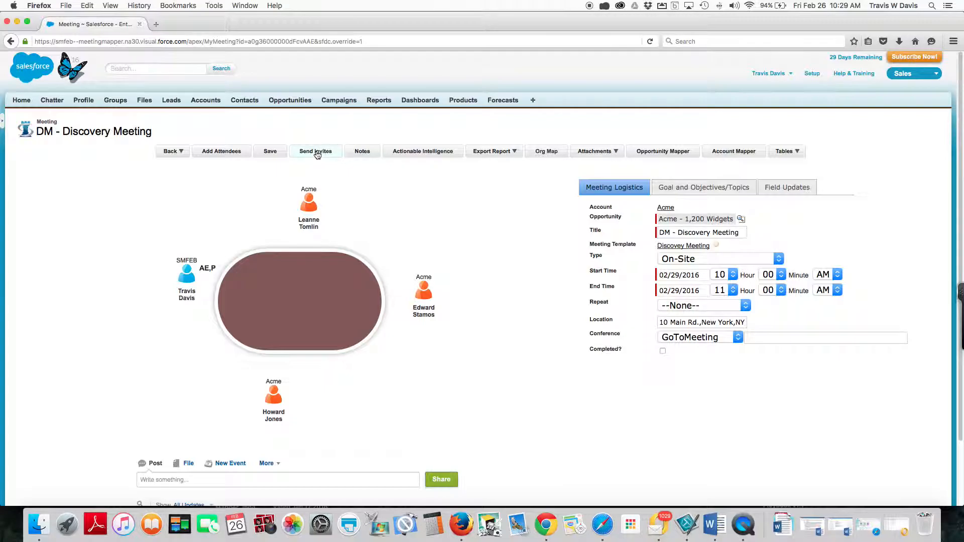
# Start sending invites, confirm the meeting date and times, and select only the user attendee as recipient, leaving out the three Acme contacts.
pyautogui.click(317, 153)
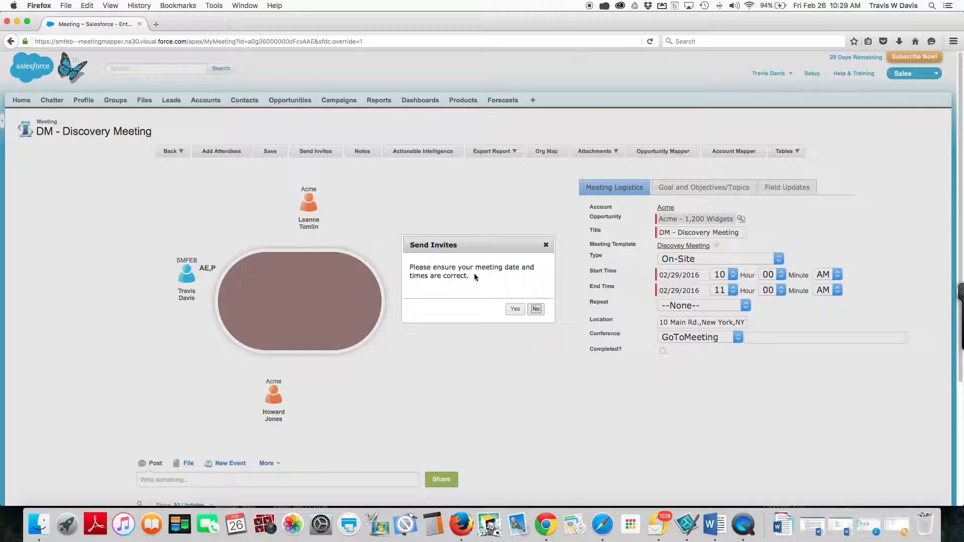
pyautogui.click(514, 310)
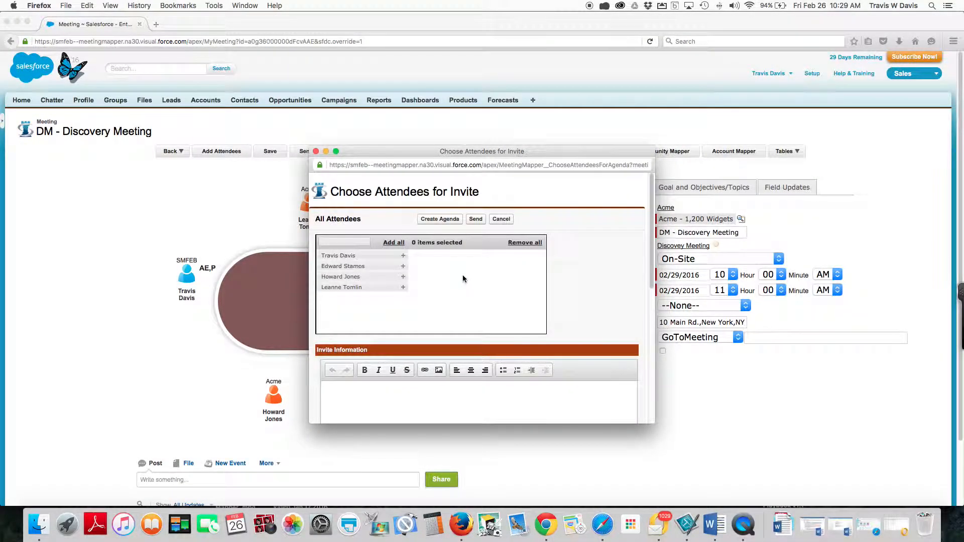
pyautogui.click(398, 245)
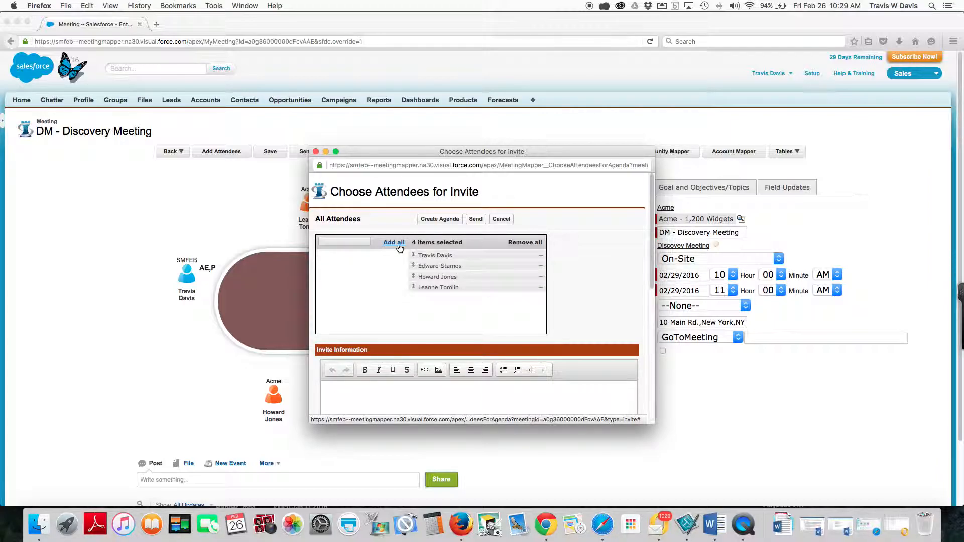
pyautogui.click(540, 266)
pyautogui.click(541, 276)
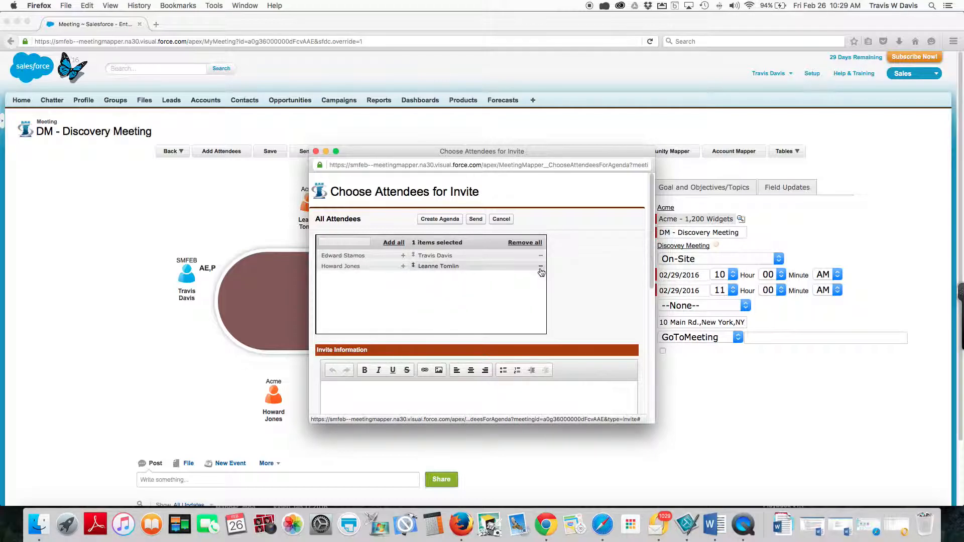
pyautogui.click(540, 266)
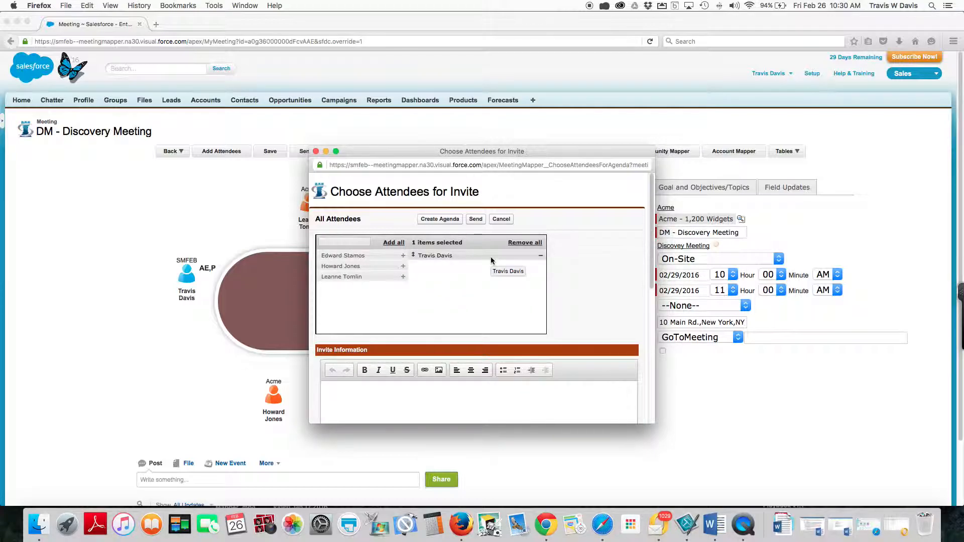
pyautogui.scroll(-4, 480, 303)
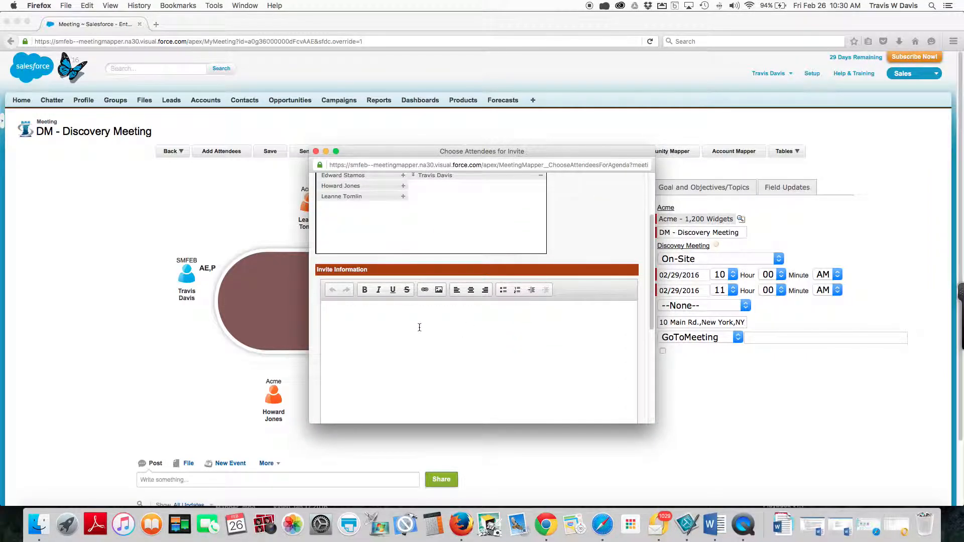
# Enter "Glad to meet with you." as the message in the invite information.
pyautogui.click(419, 327)
pyautogui.write('Gam')
pyautogui.press('BackSpace')
pyautogui.press('BackSpace')
pyautogui.write('lad to meet with you.')
# Check the invite's attachment and individual email sections, create an agenda to examine its contents, and close it without saving.
pyautogui.scroll(-5, 423, 339)
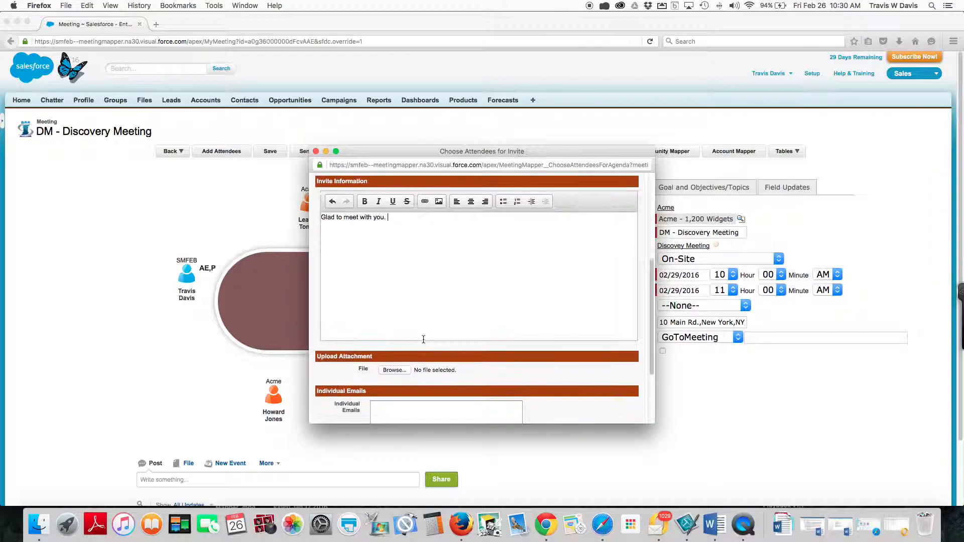
pyautogui.scroll(-2, 399, 355)
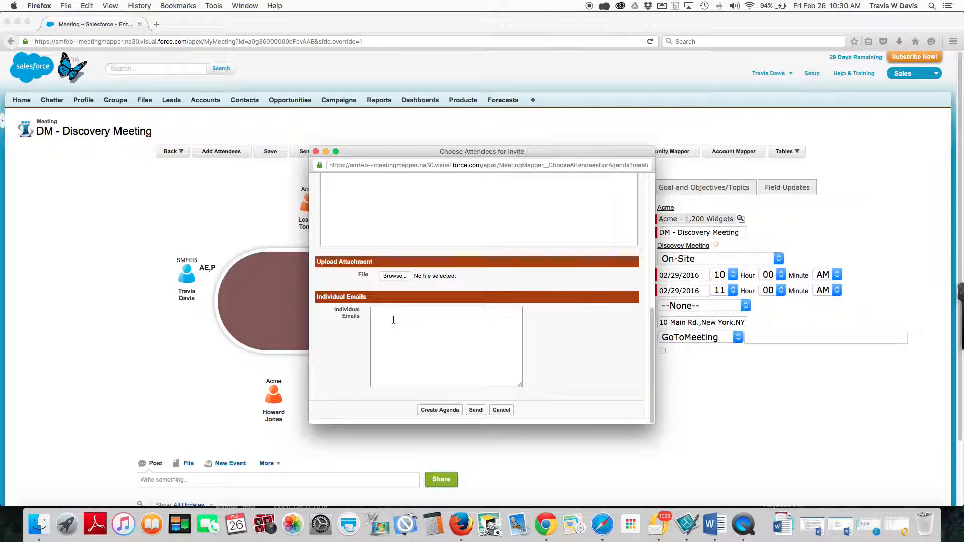
pyautogui.scroll(10, 393, 320)
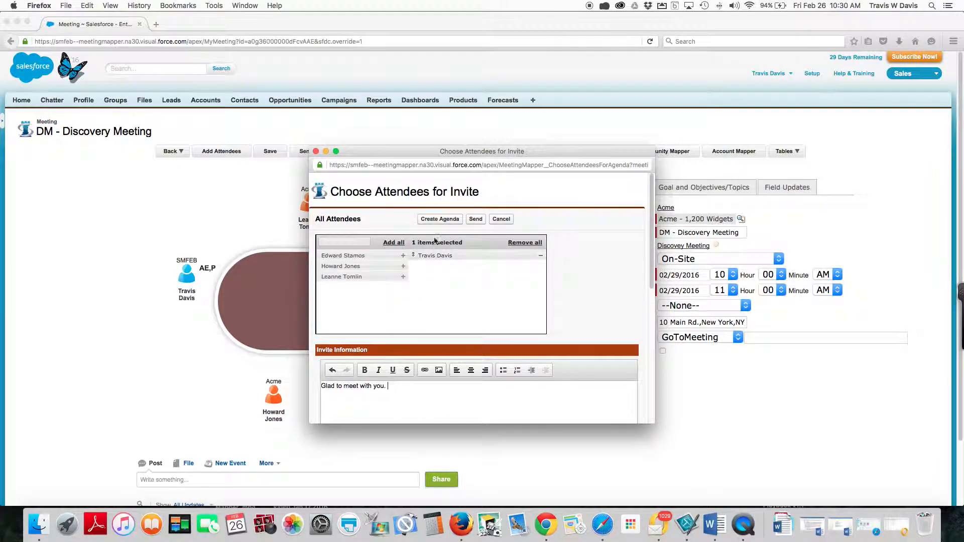
pyautogui.click(439, 219)
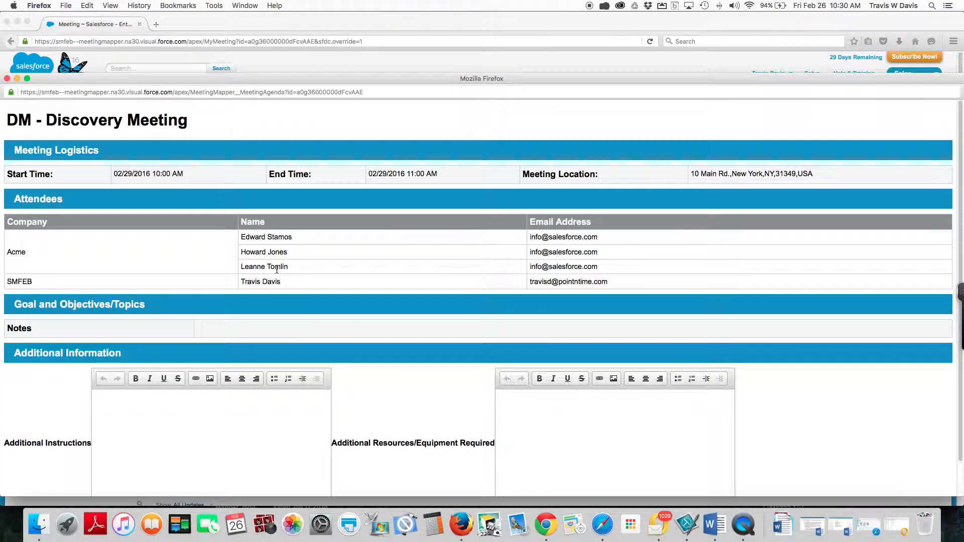
pyautogui.scroll(-2, 316, 260)
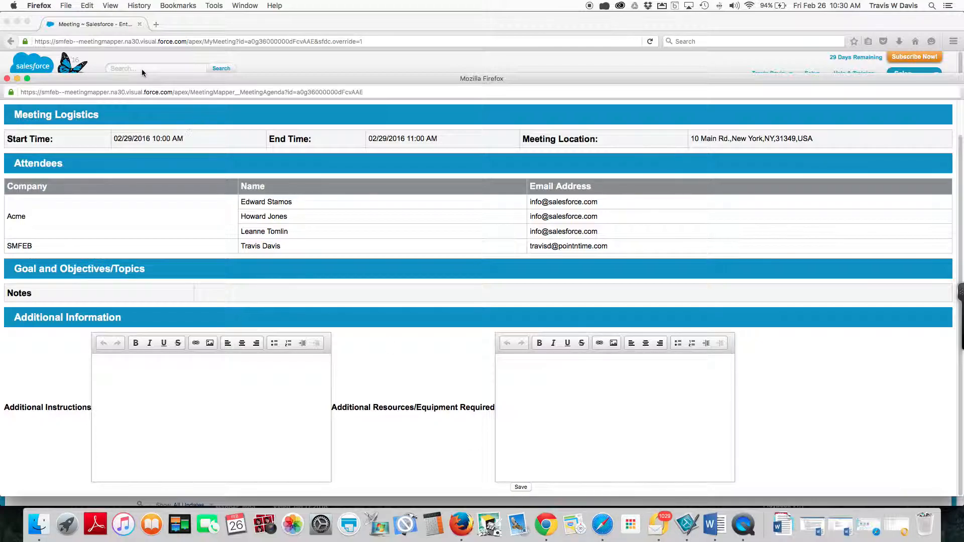
pyautogui.click(7, 79)
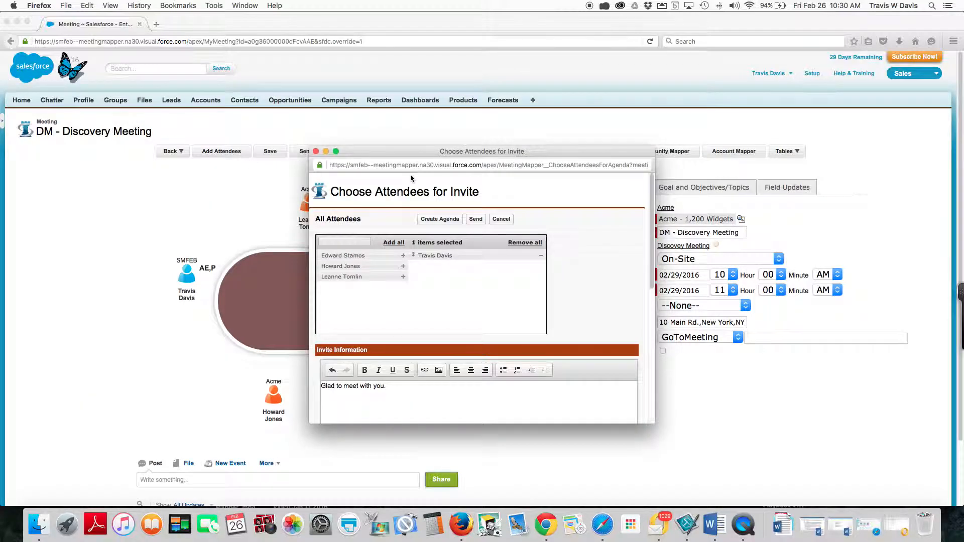
# Send the meeting invite to the selected attendee and return to the Discovery Meeting map.
pyautogui.click(475, 219)
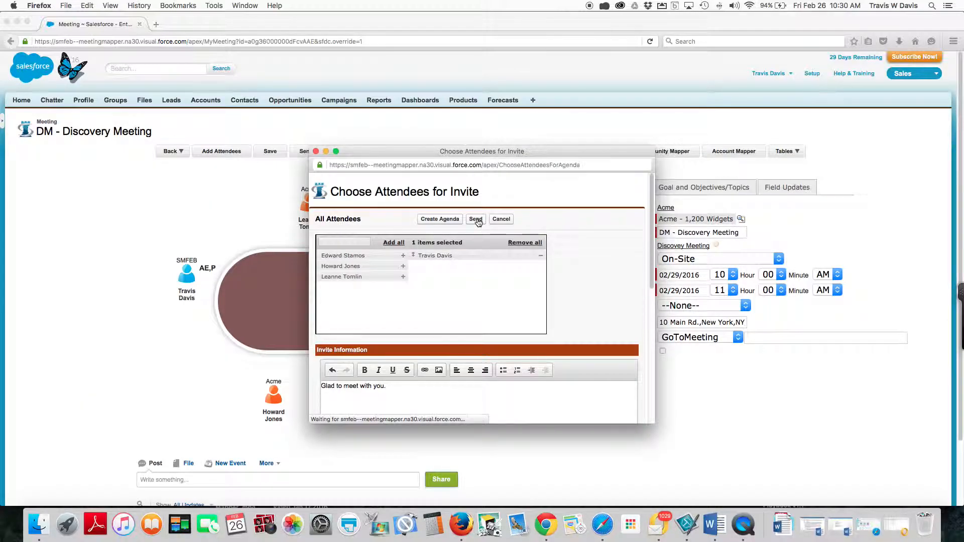
pyautogui.click(315, 151)
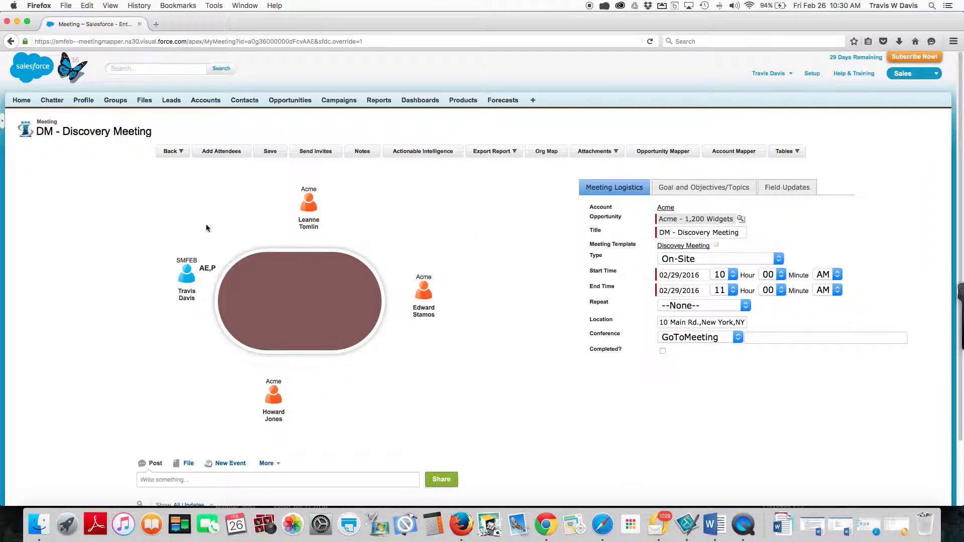